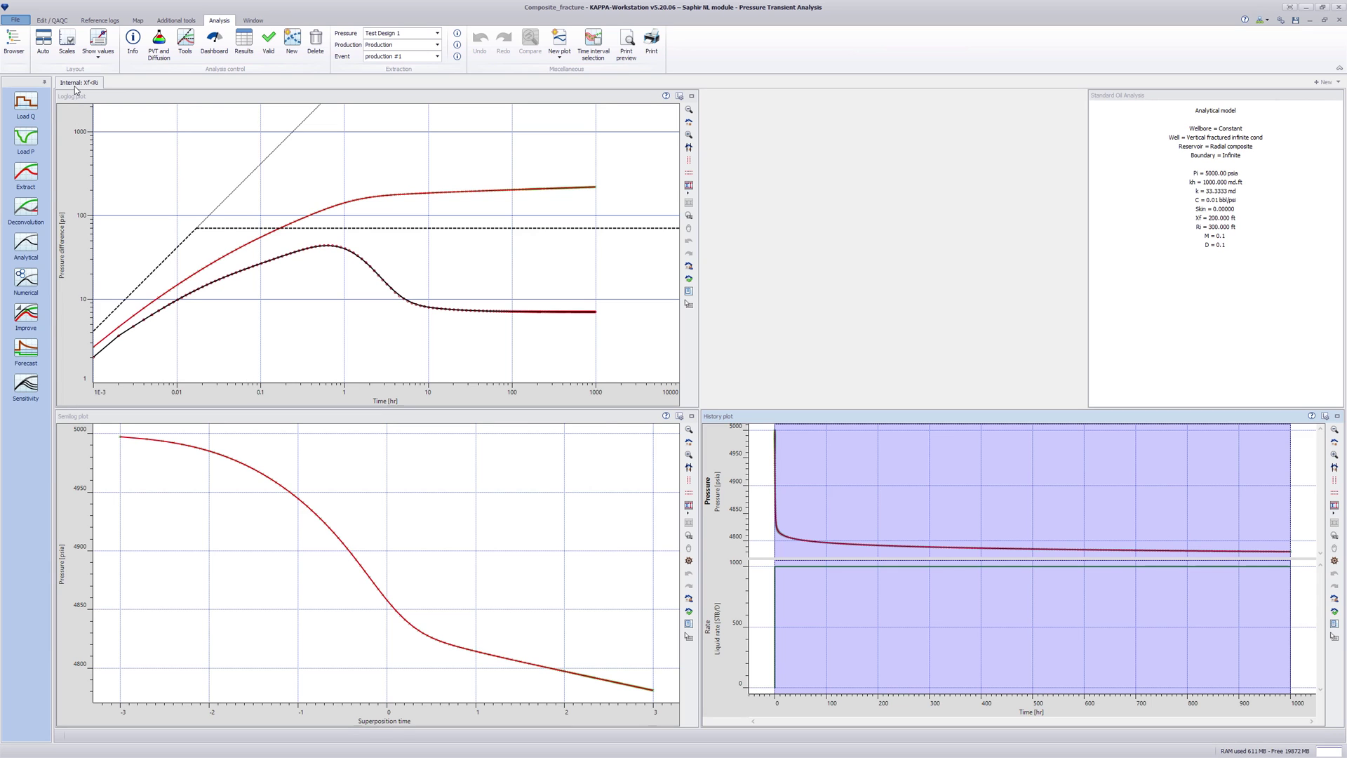
# Try a 199 ft composite radius, which is rejected, then regenerate with 300 ft
pyautogui.click(25, 246)
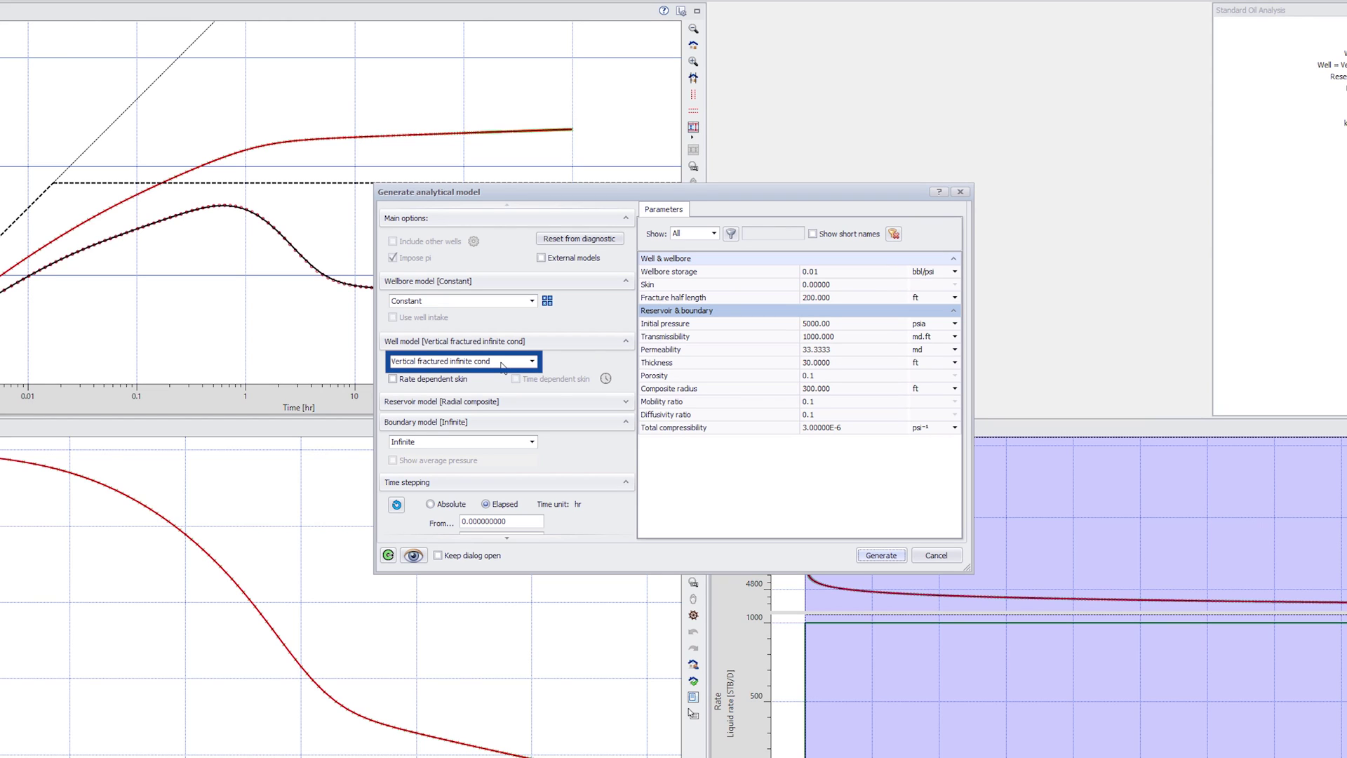
pyautogui.click(505, 402)
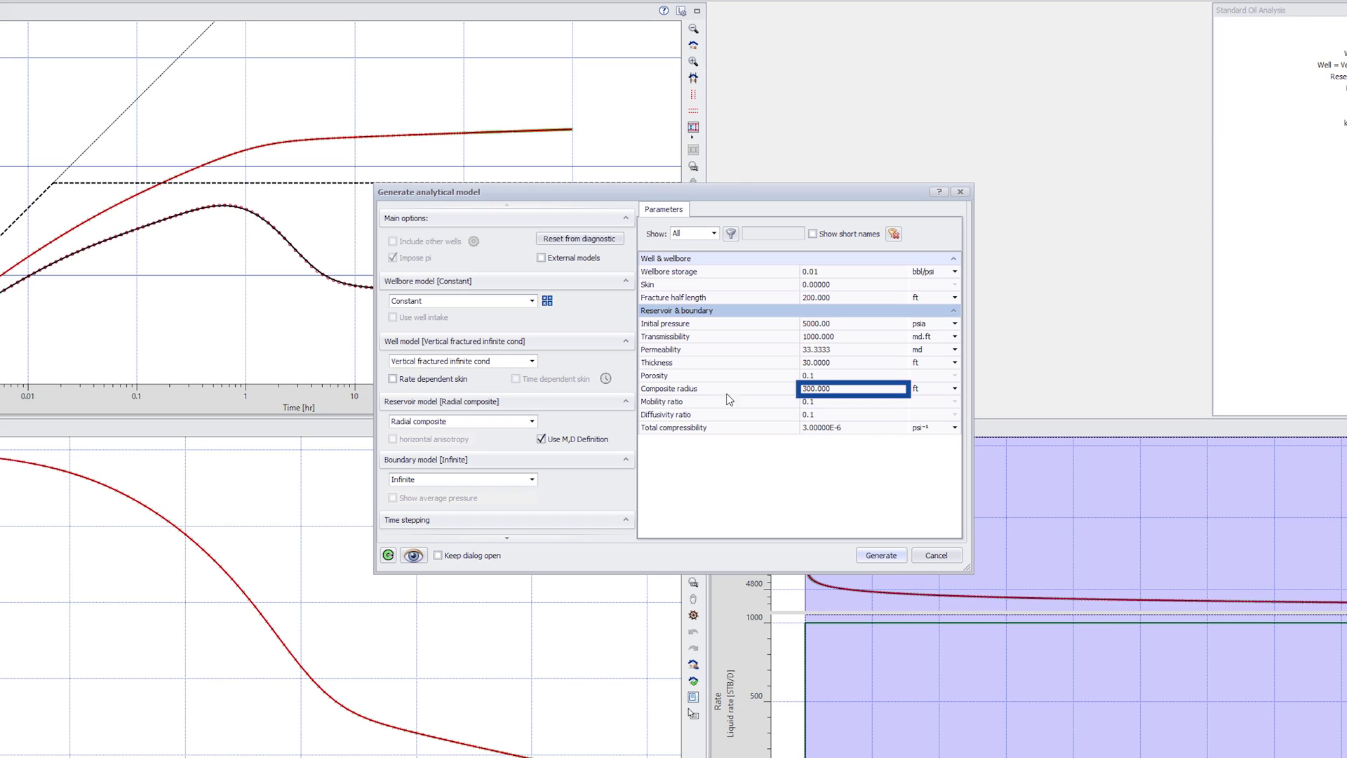
pyautogui.click(841, 390)
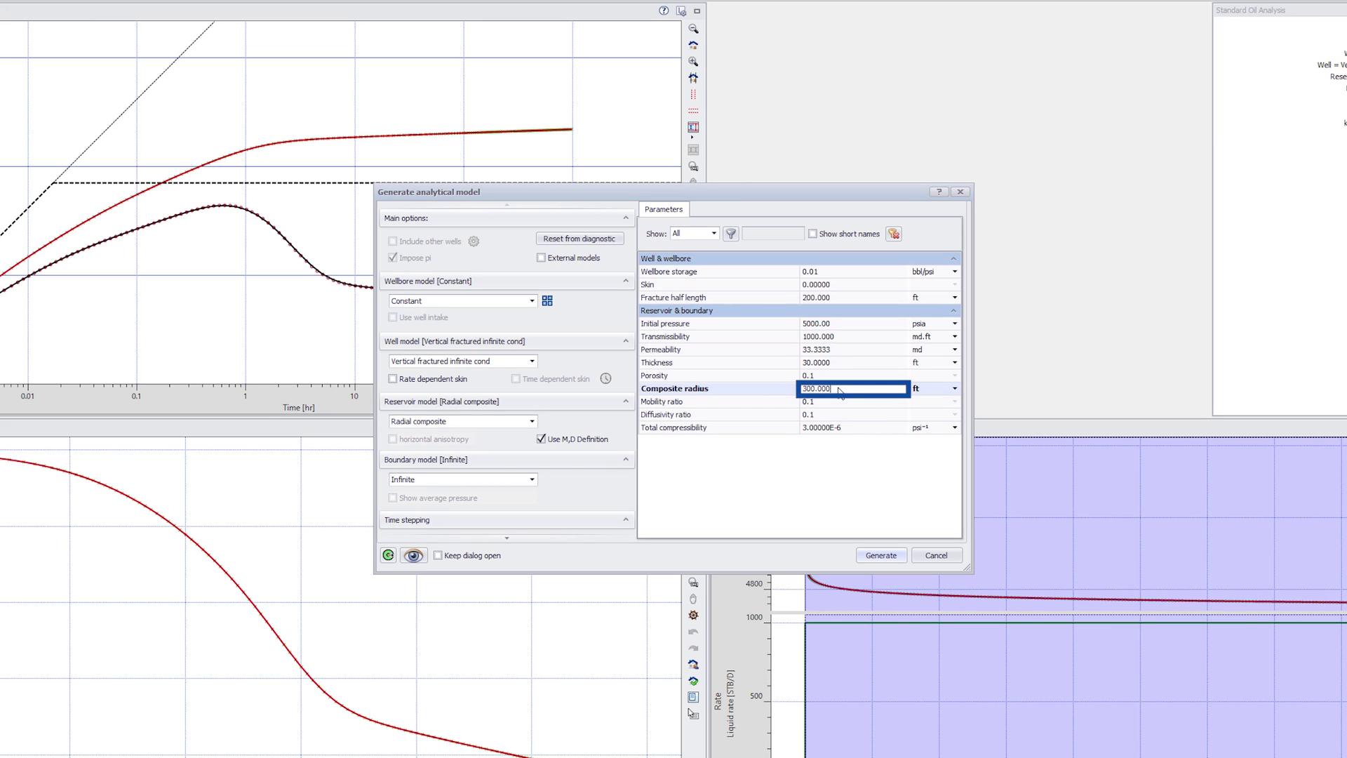
pyautogui.hotkey('ctrl', 'a')
pyautogui.write('199')
pyautogui.press('Return')
pyautogui.click(877, 558)
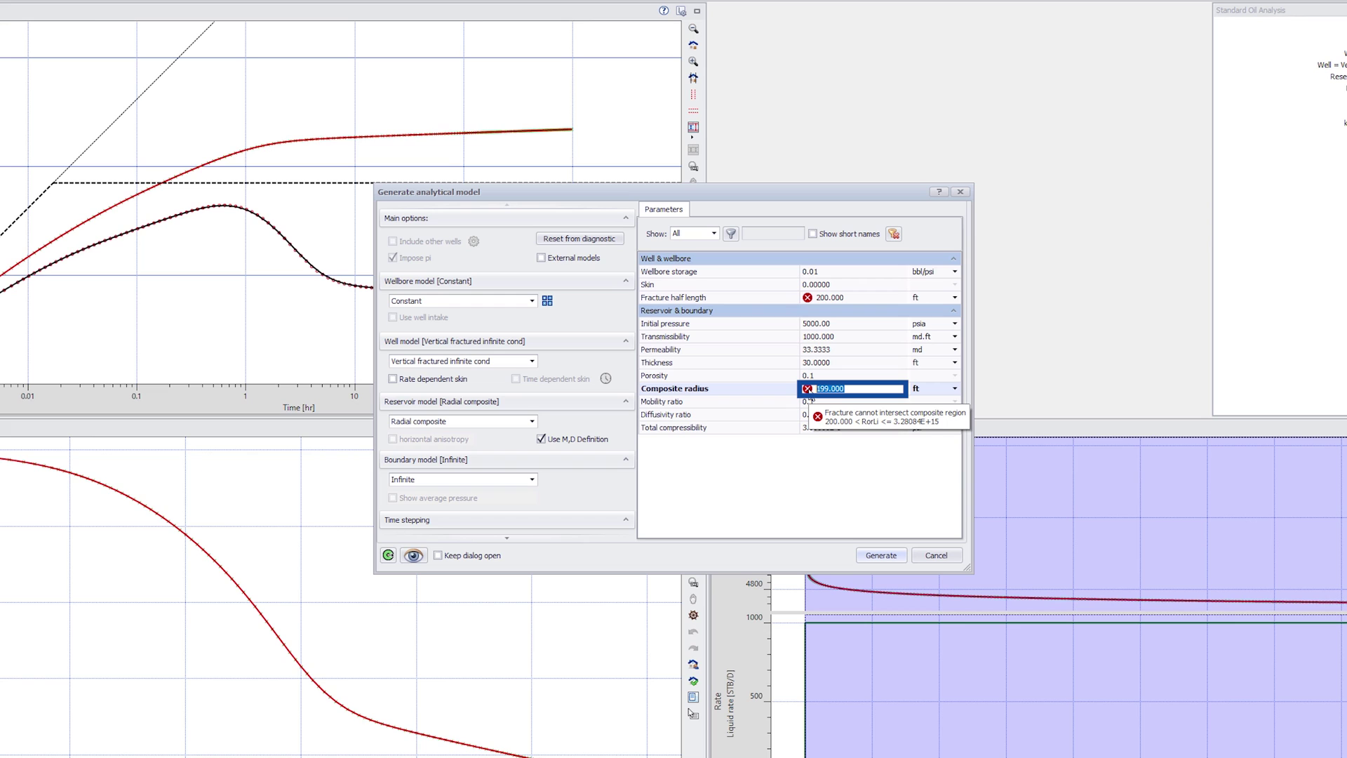
pyautogui.write('300')
pyautogui.press('Return')
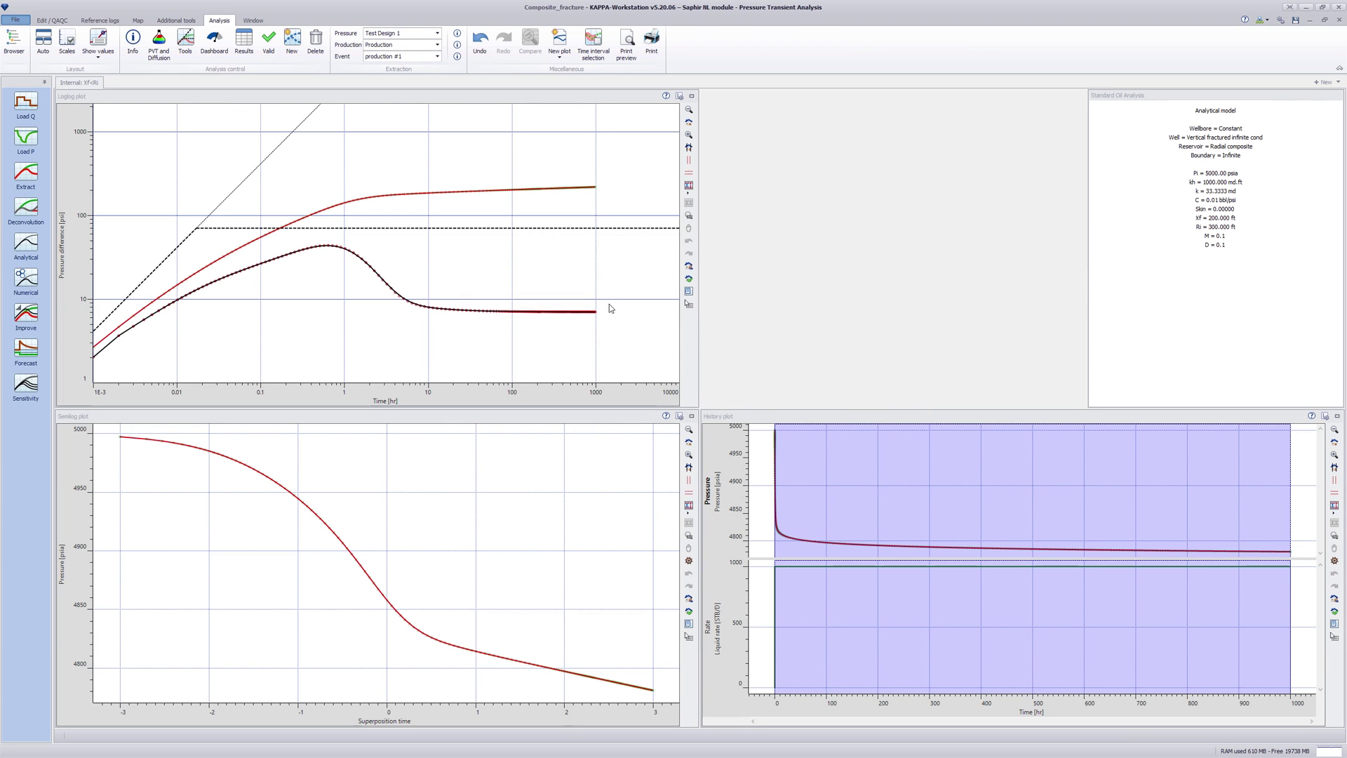
# Create the new analysis 'Fracture Radial Composite' and check the External models directory in PTA settings
pyautogui.click(291, 44)
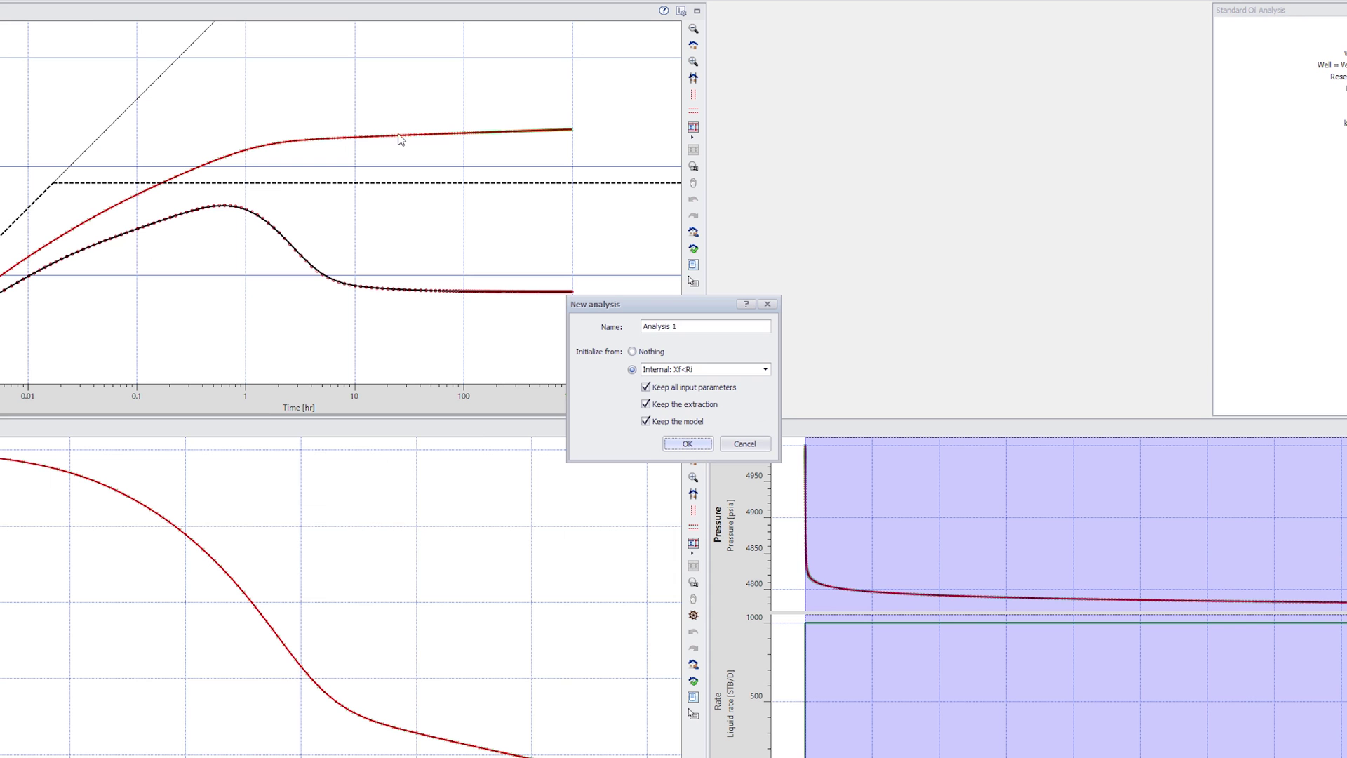
pyautogui.click(678, 338)
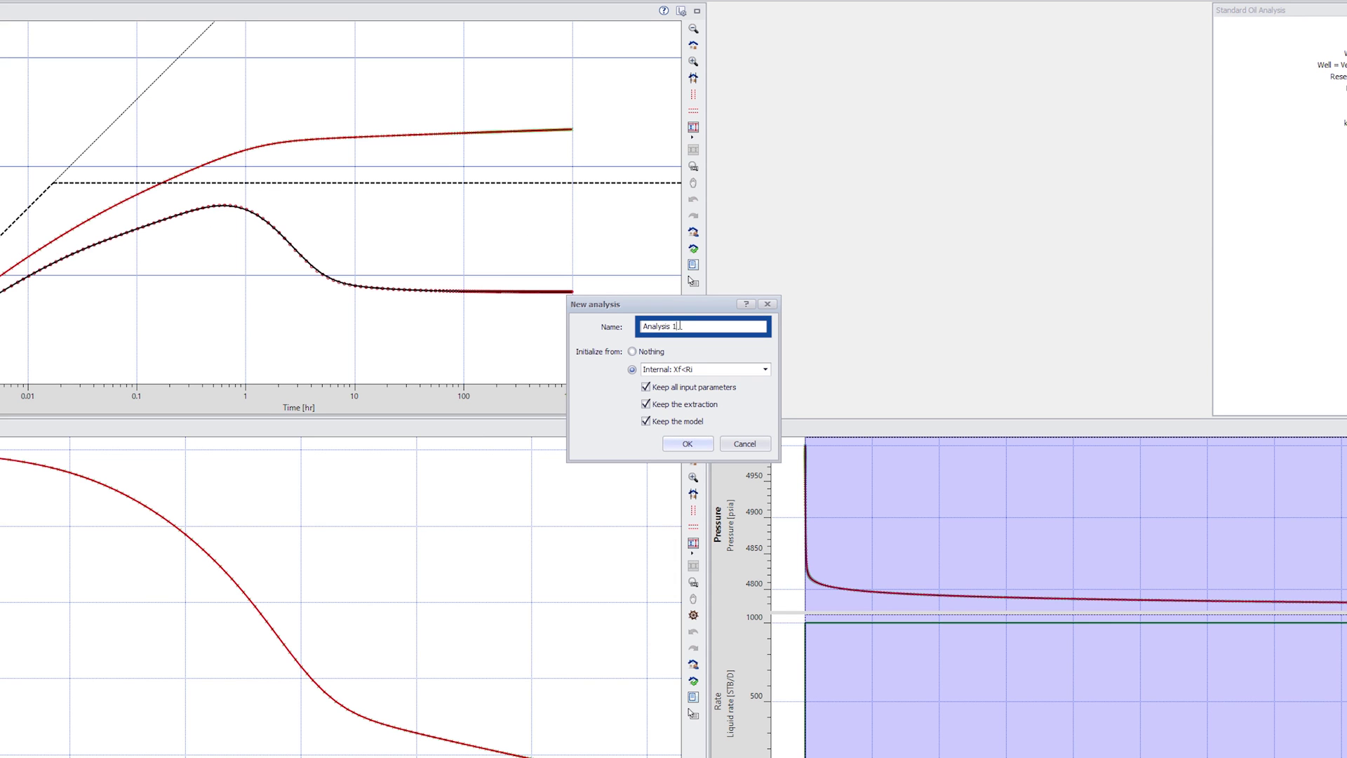
pyautogui.moveTo(679, 327); pyautogui.dragTo(642, 327)
pyautogui.write('Fracture Radial Composite')
pyautogui.click(682, 443)
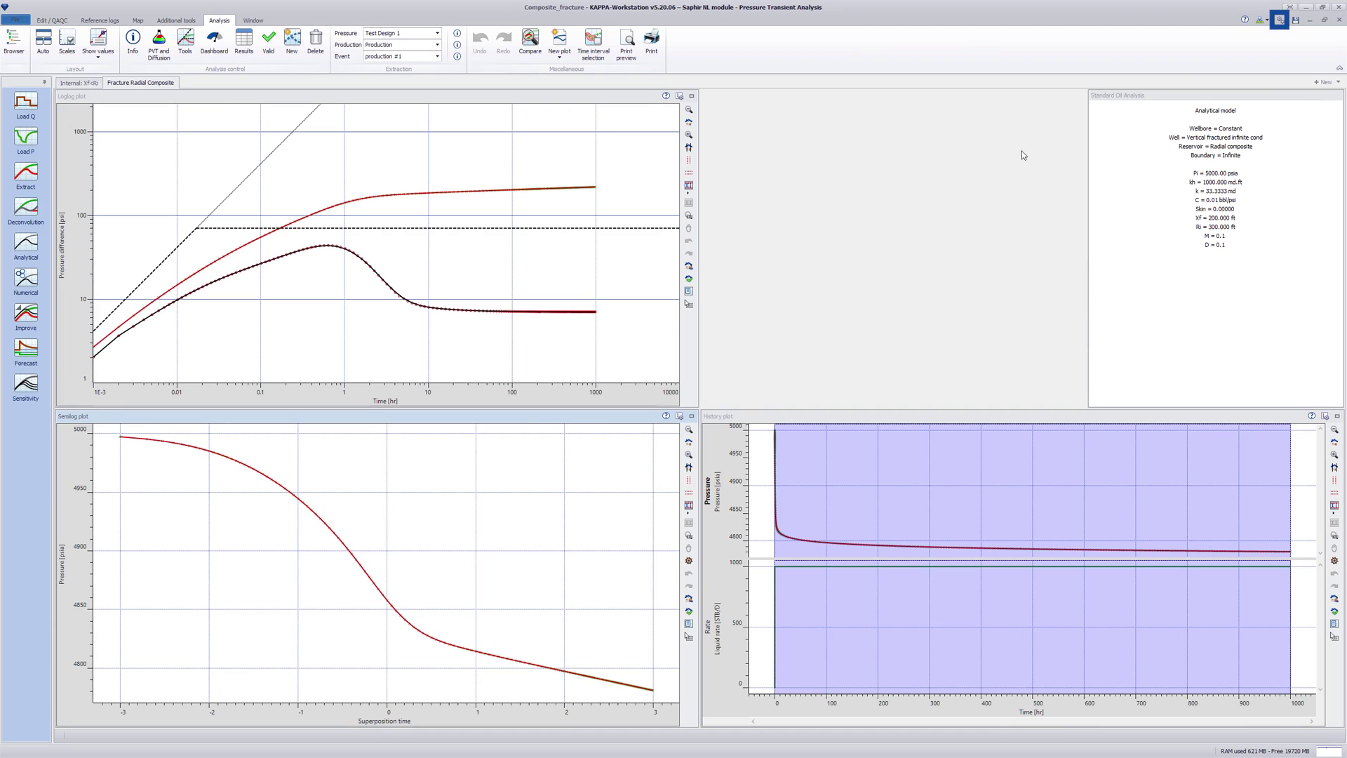
pyautogui.click(1279, 21)
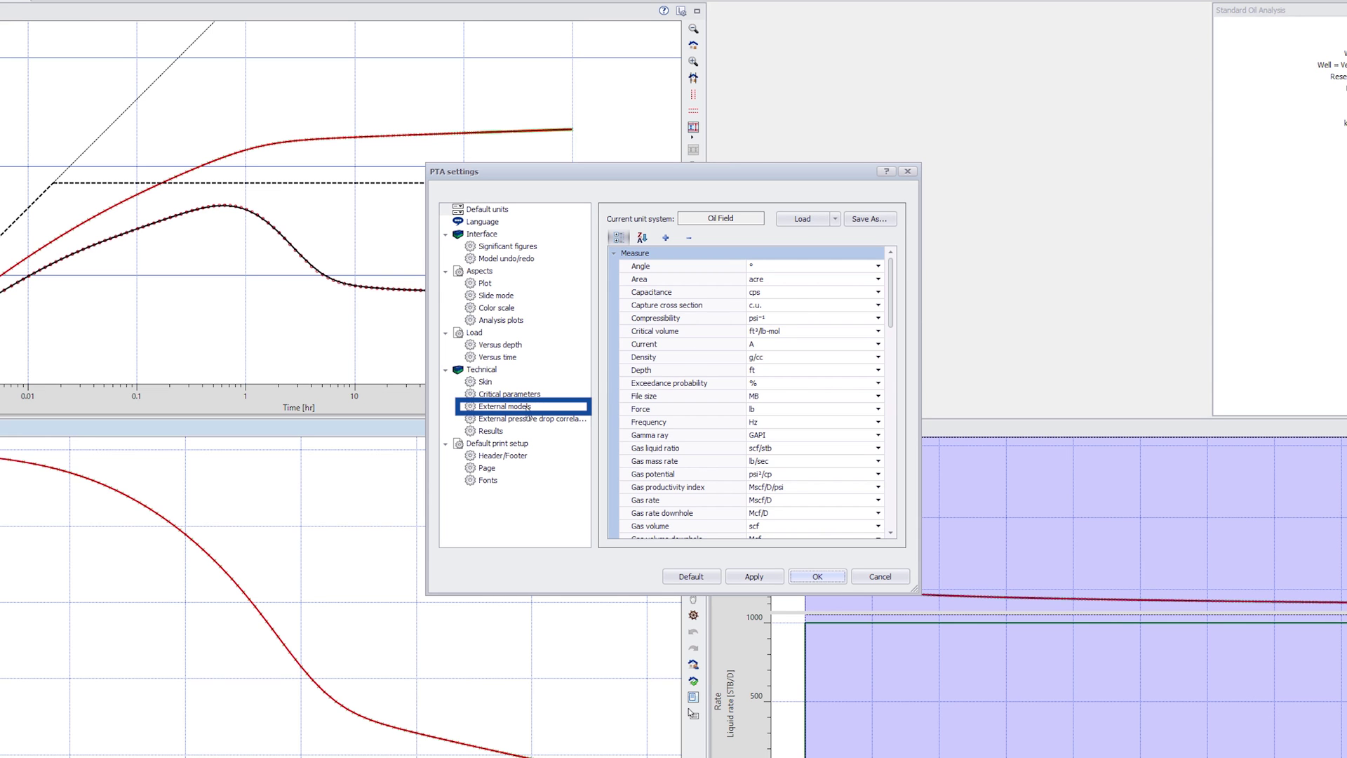
pyautogui.click(528, 407)
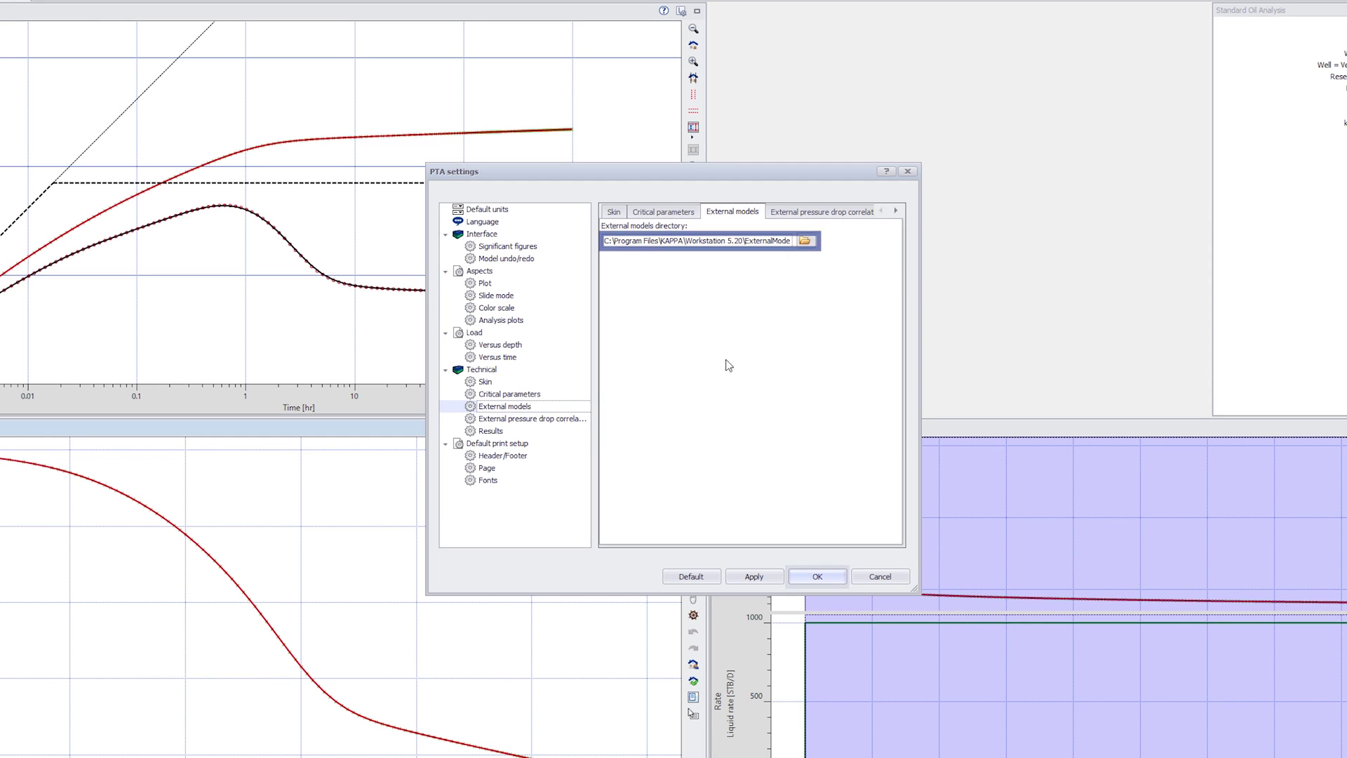
# Select the external Fractured Radial Composite model and review its schematic diagram
pyautogui.click(796, 574)
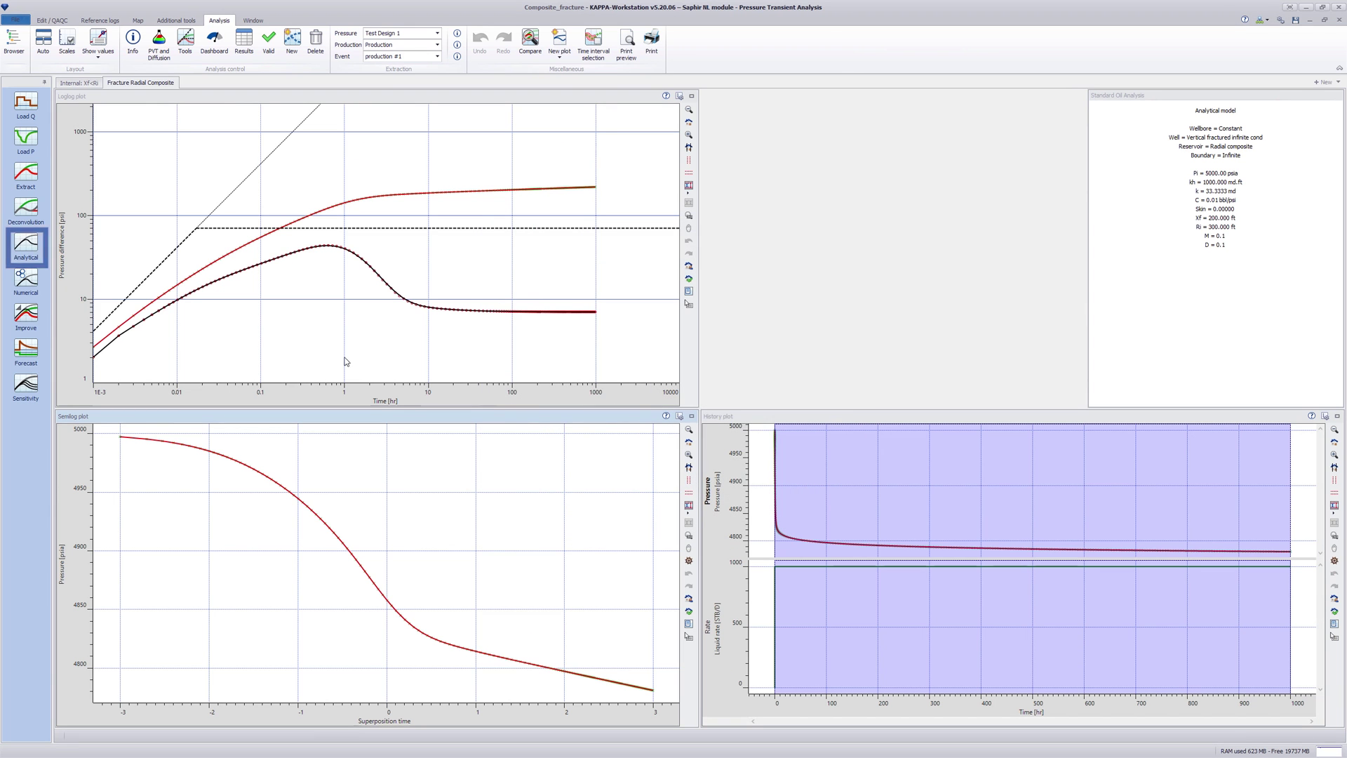
pyautogui.click(25, 245)
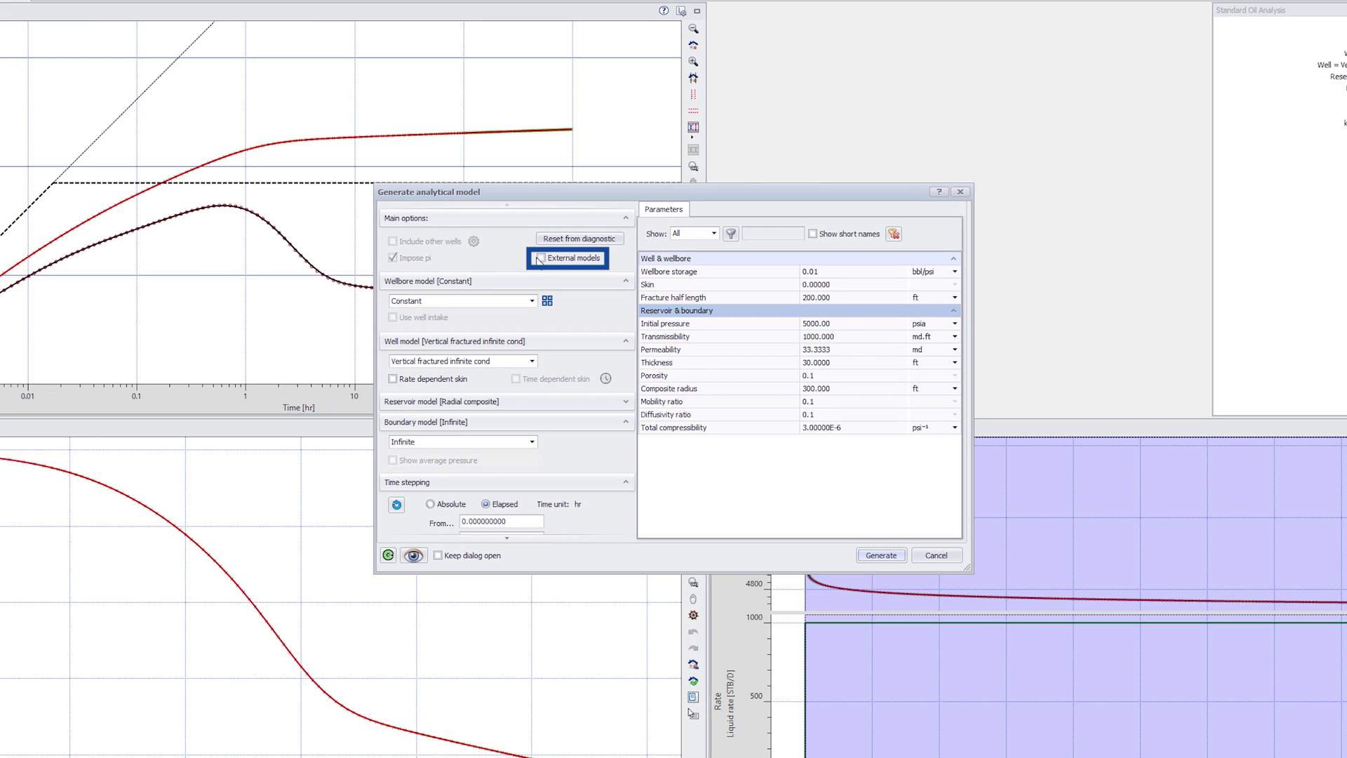
pyautogui.click(540, 258)
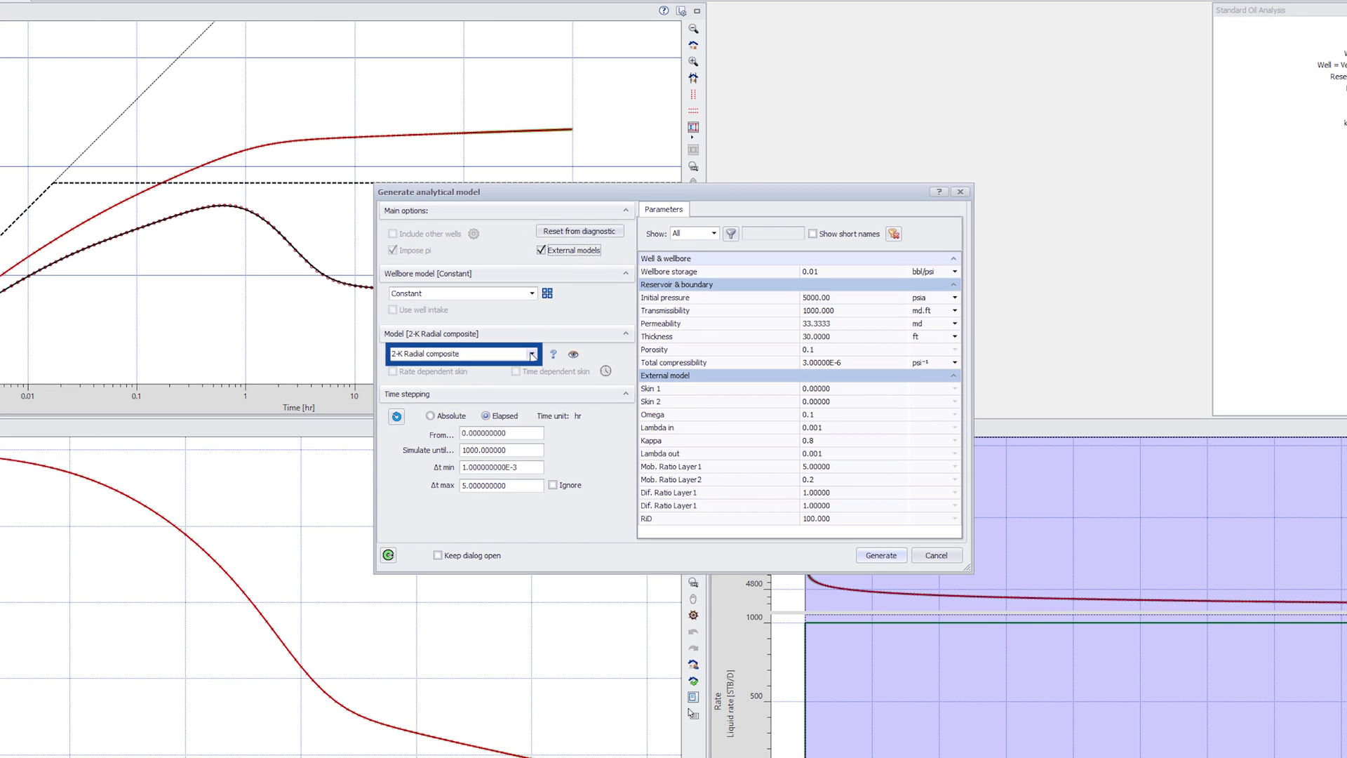
pyautogui.click(532, 353)
pyautogui.moveTo(602, 370); pyautogui.dragTo(604, 405)
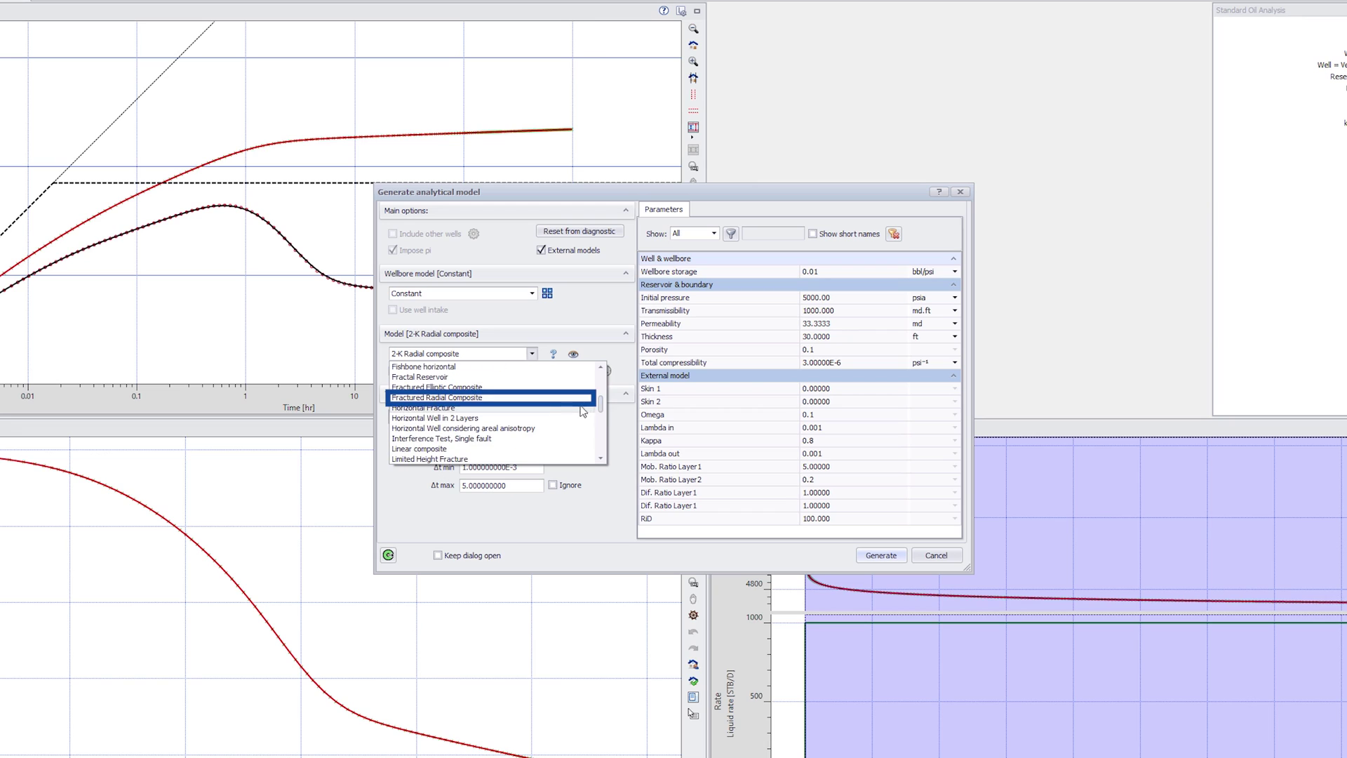
pyautogui.click(545, 401)
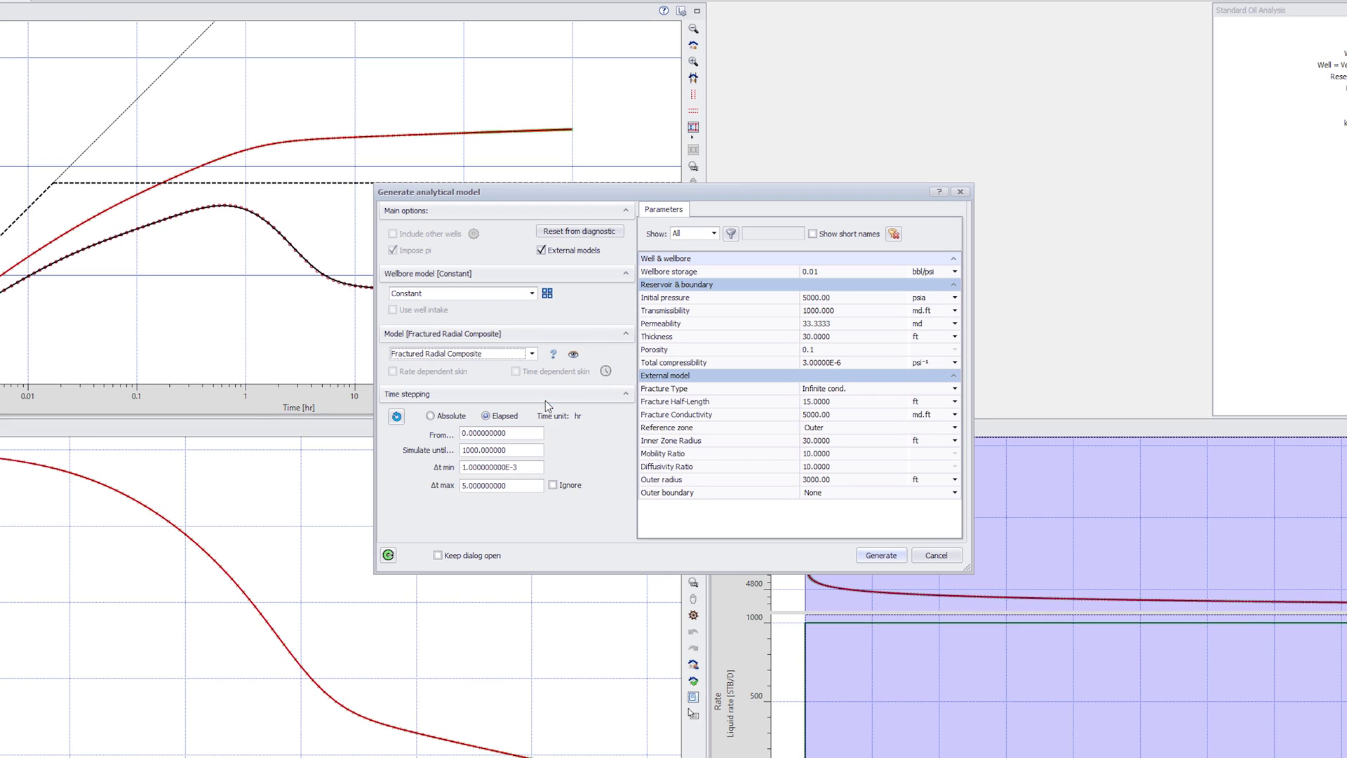
pyautogui.click(574, 356)
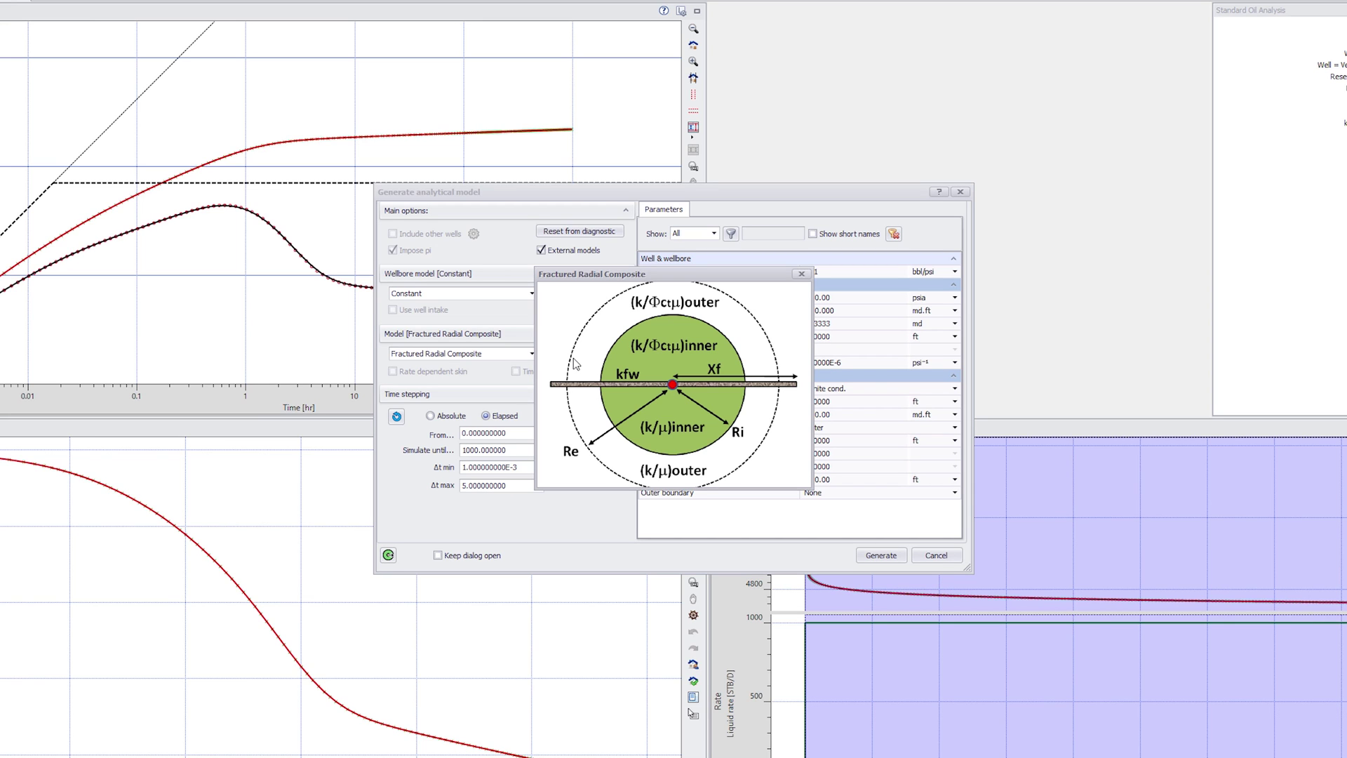
pyautogui.click(801, 274)
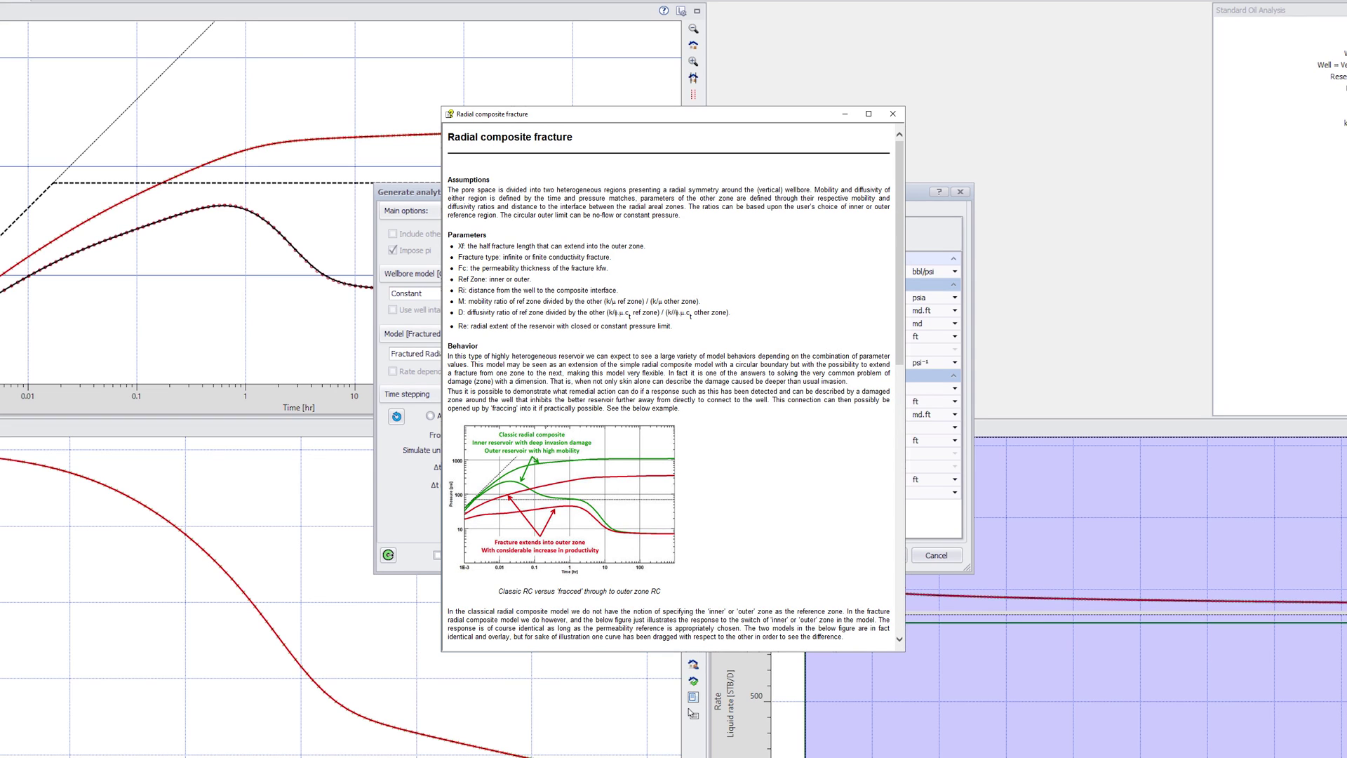
# Set fracture half-length to 200 ft and the reference zone to Inner
pyautogui.hotkey('alt', 'F4')
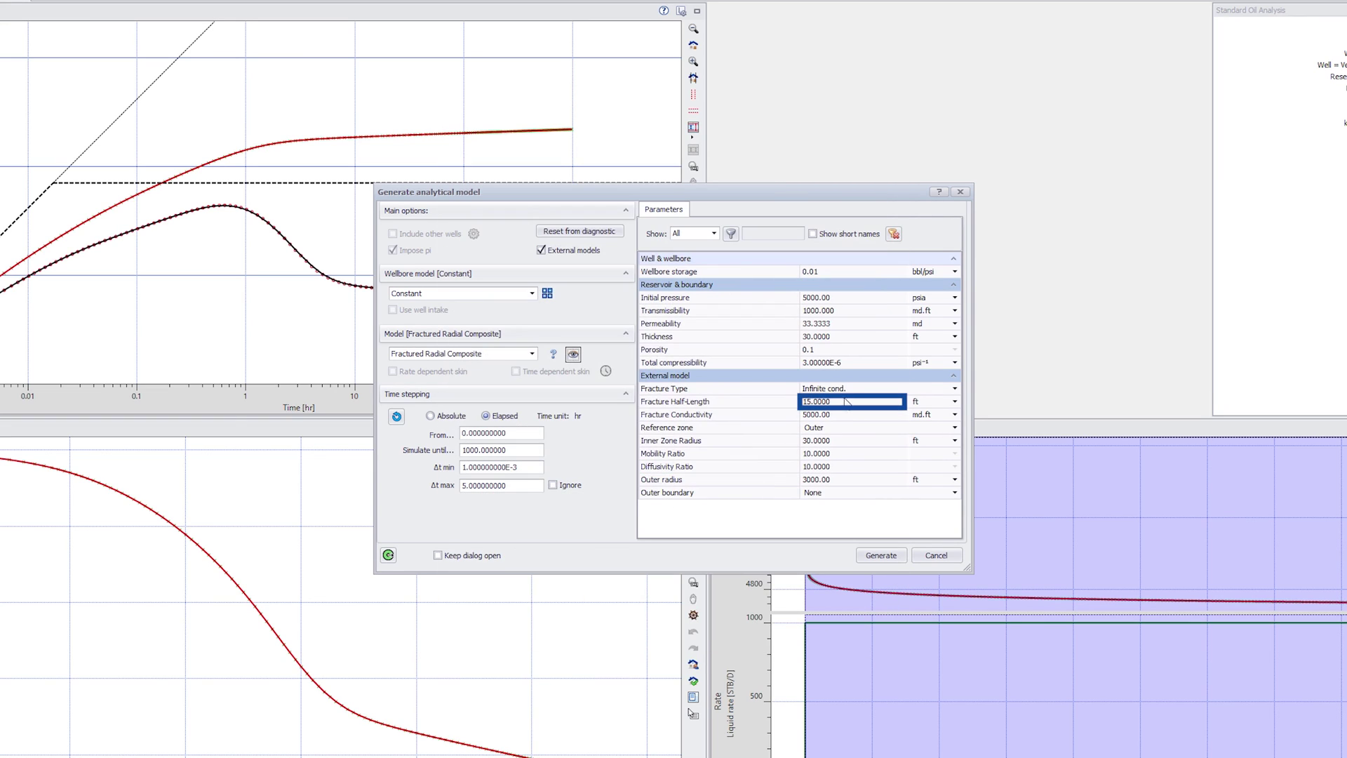
pyautogui.doubleClick(807, 402)
pyautogui.moveTo(807, 402); pyautogui.dragTo(802, 402)
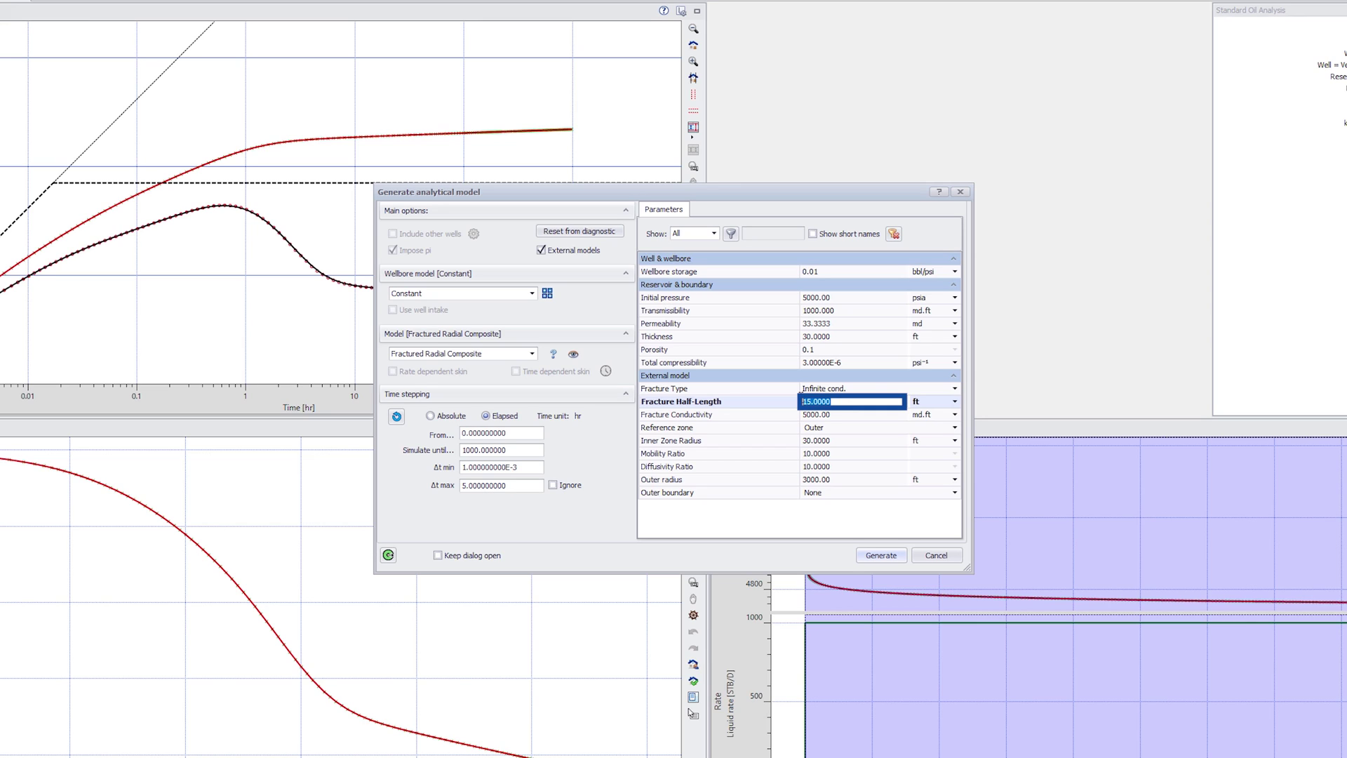
pyautogui.write('200')
pyautogui.click(826, 427)
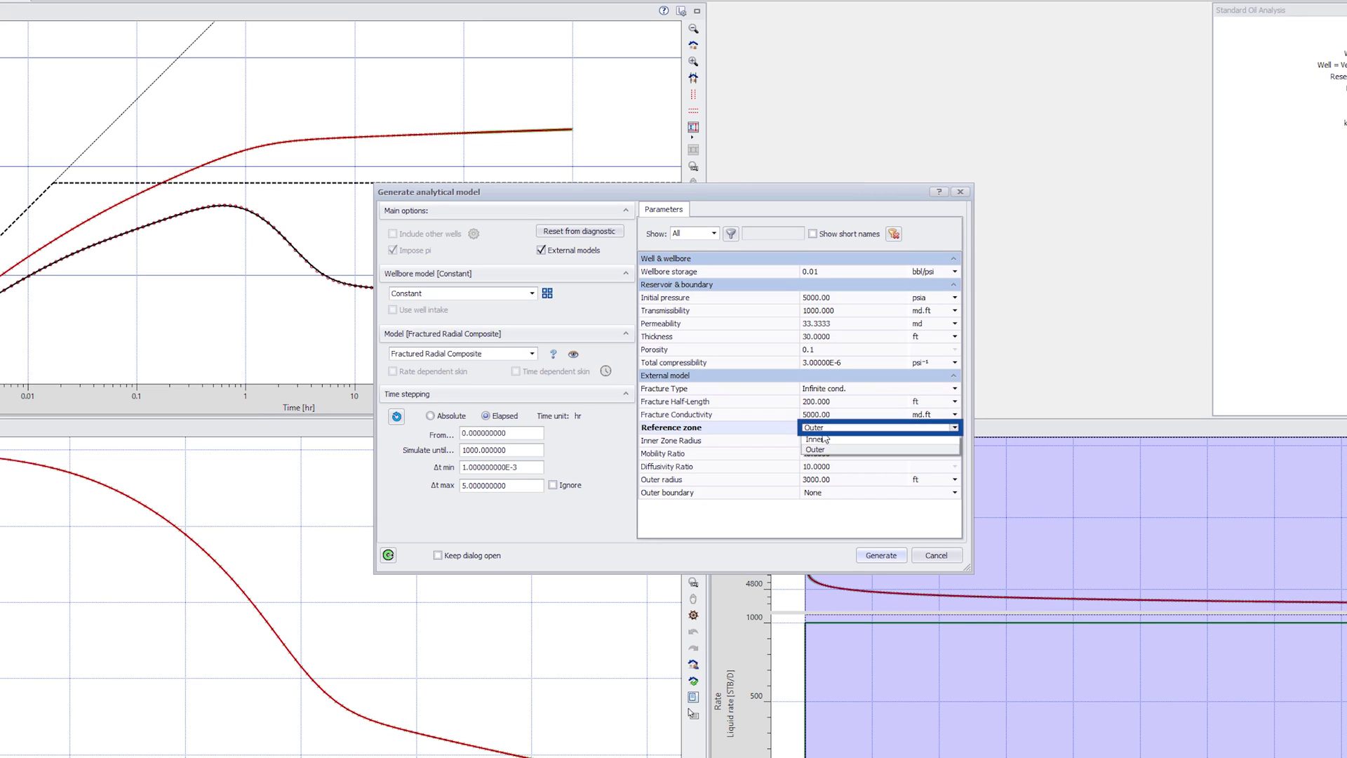
pyautogui.click(826, 439)
# Set inner zone radius 300 ft, mobility and diffusivity ratios 0.1, and generate the model
pyautogui.click(834, 440)
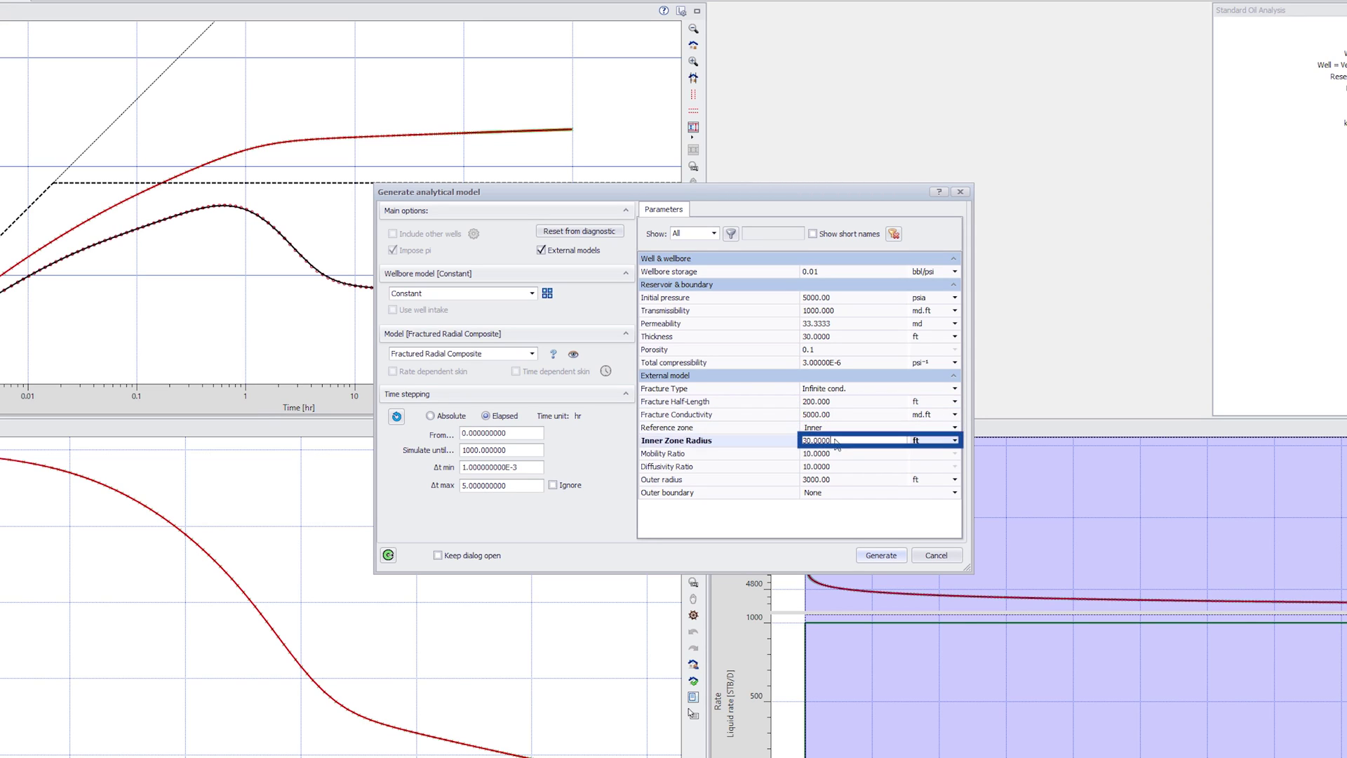
pyautogui.moveTo(834, 440); pyautogui.dragTo(802, 440)
pyautogui.write('300')
pyautogui.press('Tab')
pyautogui.write('0.1')
pyautogui.press('Tab')
pyautogui.write('0.')
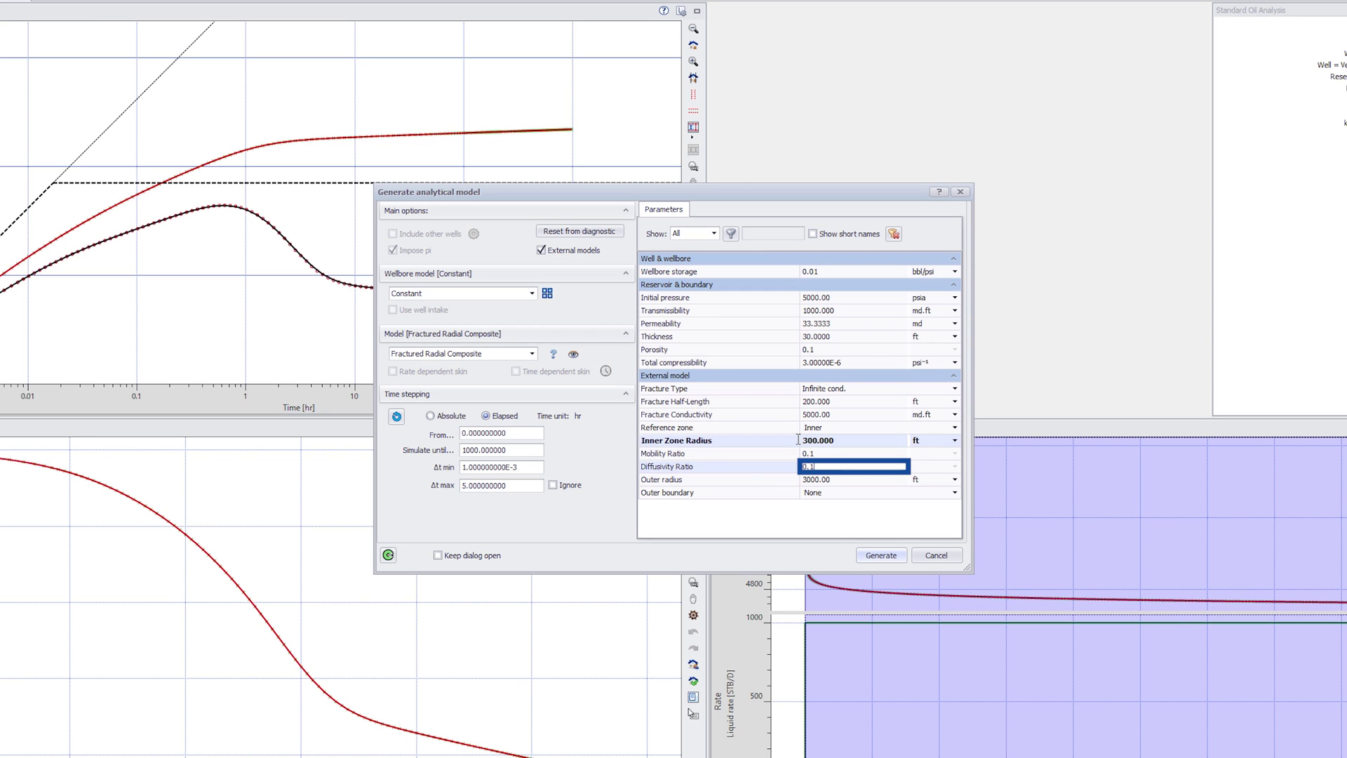
pyautogui.write('1')
pyautogui.press('Return')
pyautogui.click(878, 559)
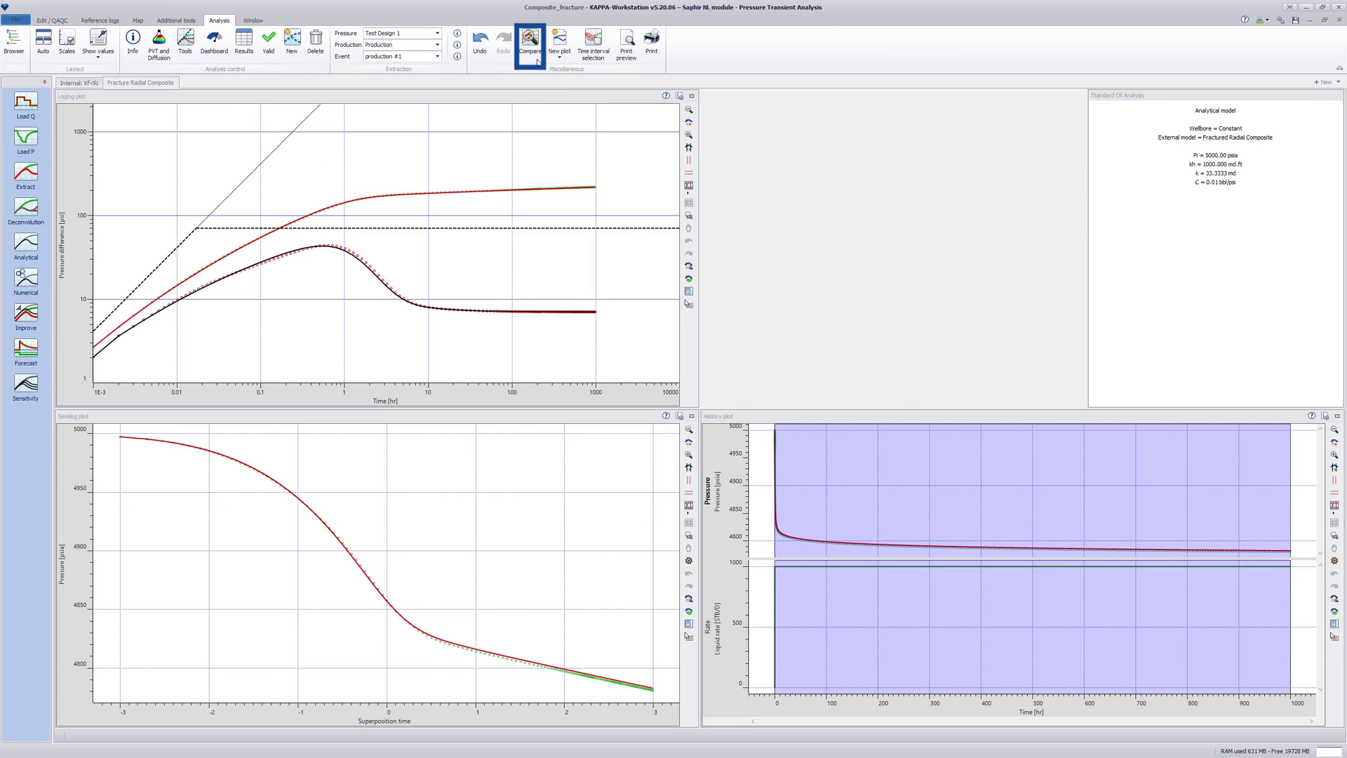
pyautogui.click(530, 40)
pyautogui.moveTo(121, 39); pyautogui.dragTo(986, 131)
pyautogui.click(909, 185)
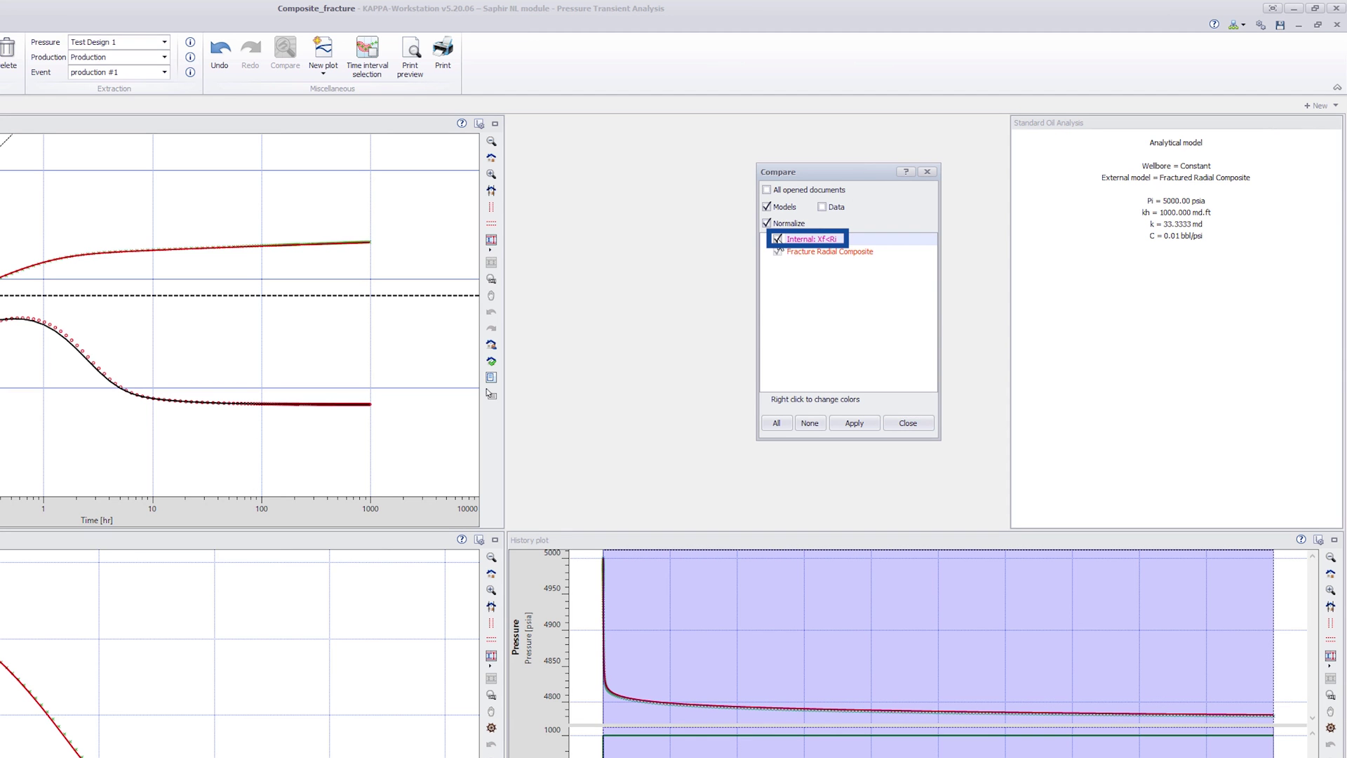
pyautogui.click(869, 423)
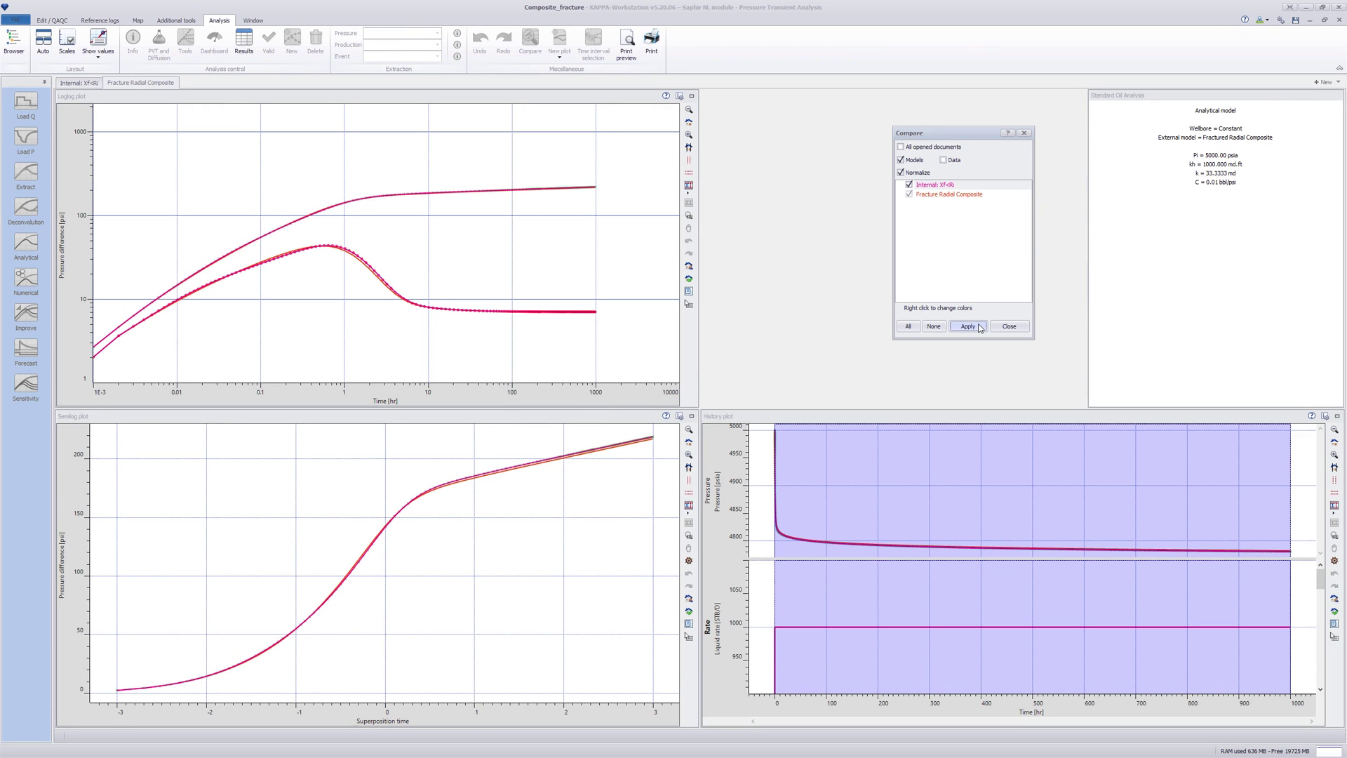
pyautogui.click(1003, 327)
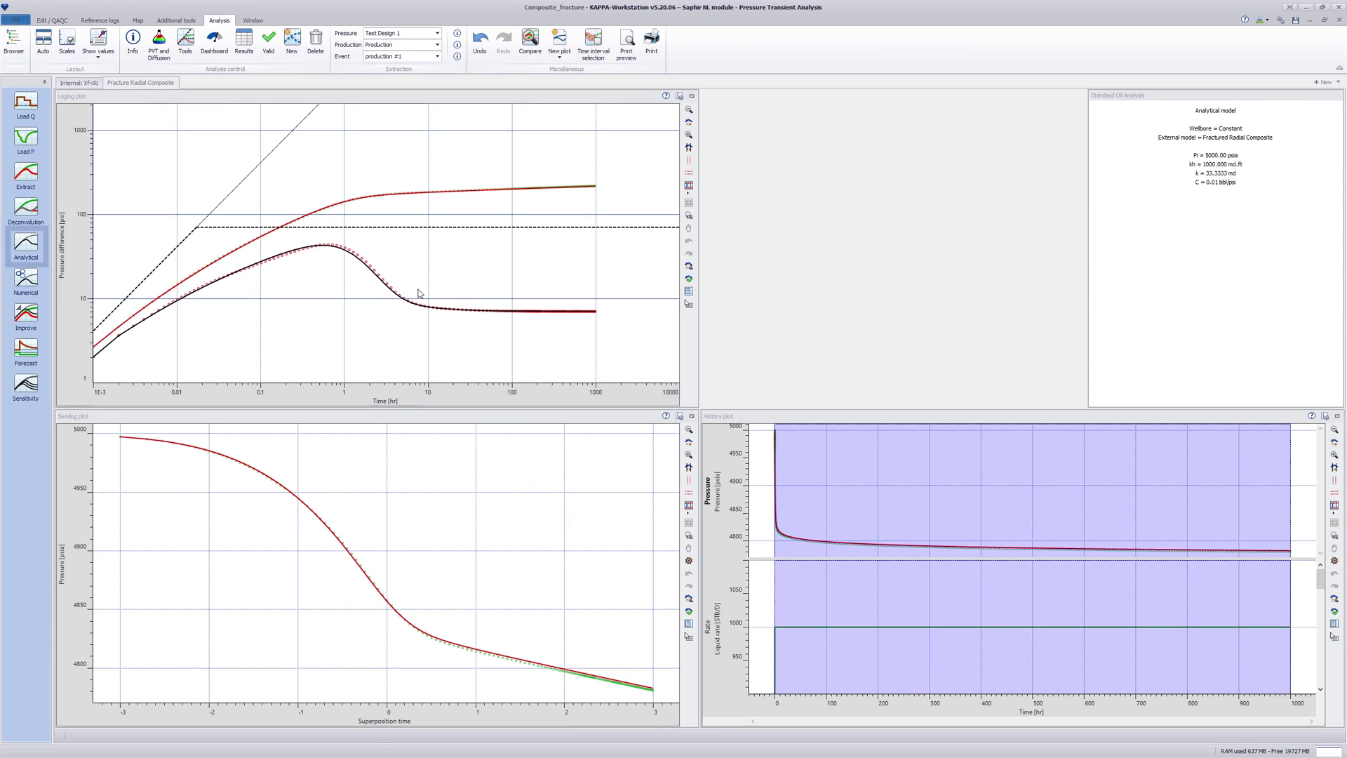
# Change the inner zone radius from 300 to 100 ft and regenerate the model
pyautogui.click(25, 245)
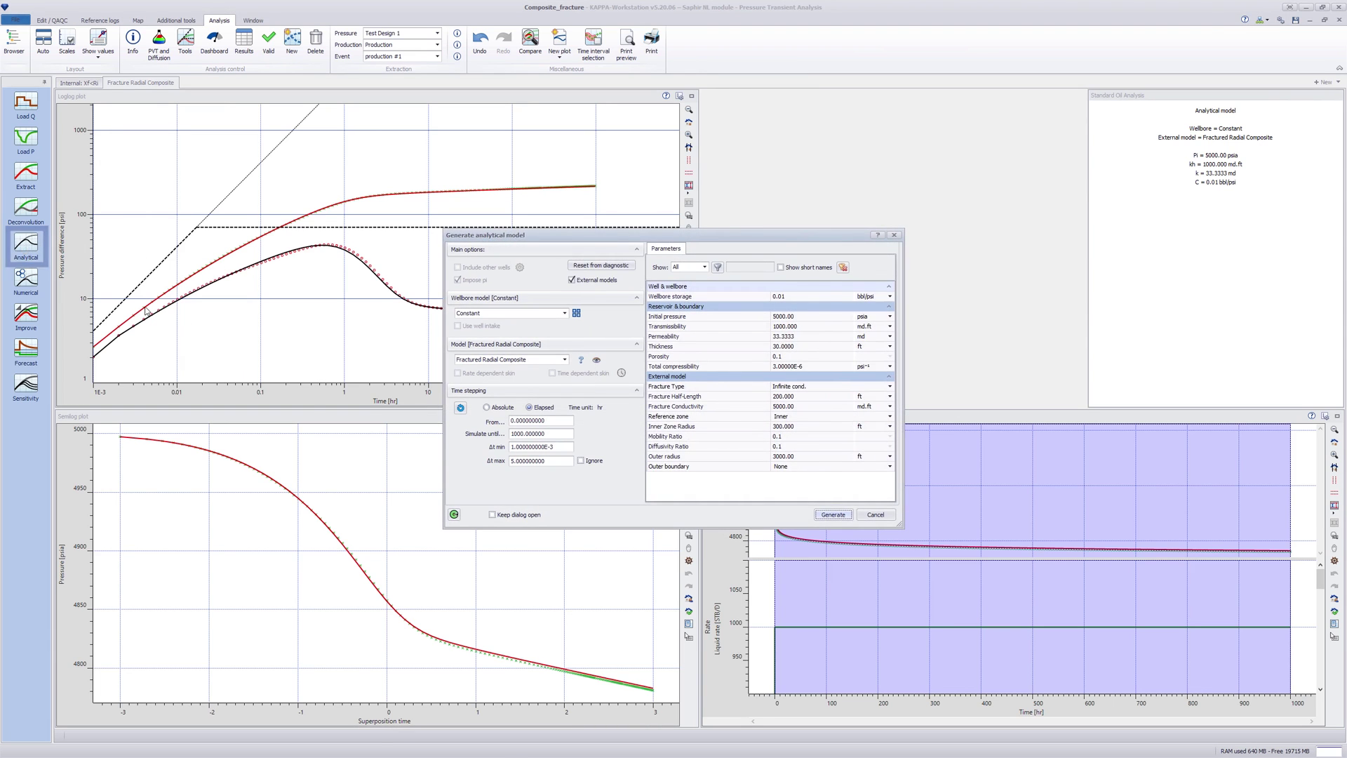
pyautogui.click(800, 426)
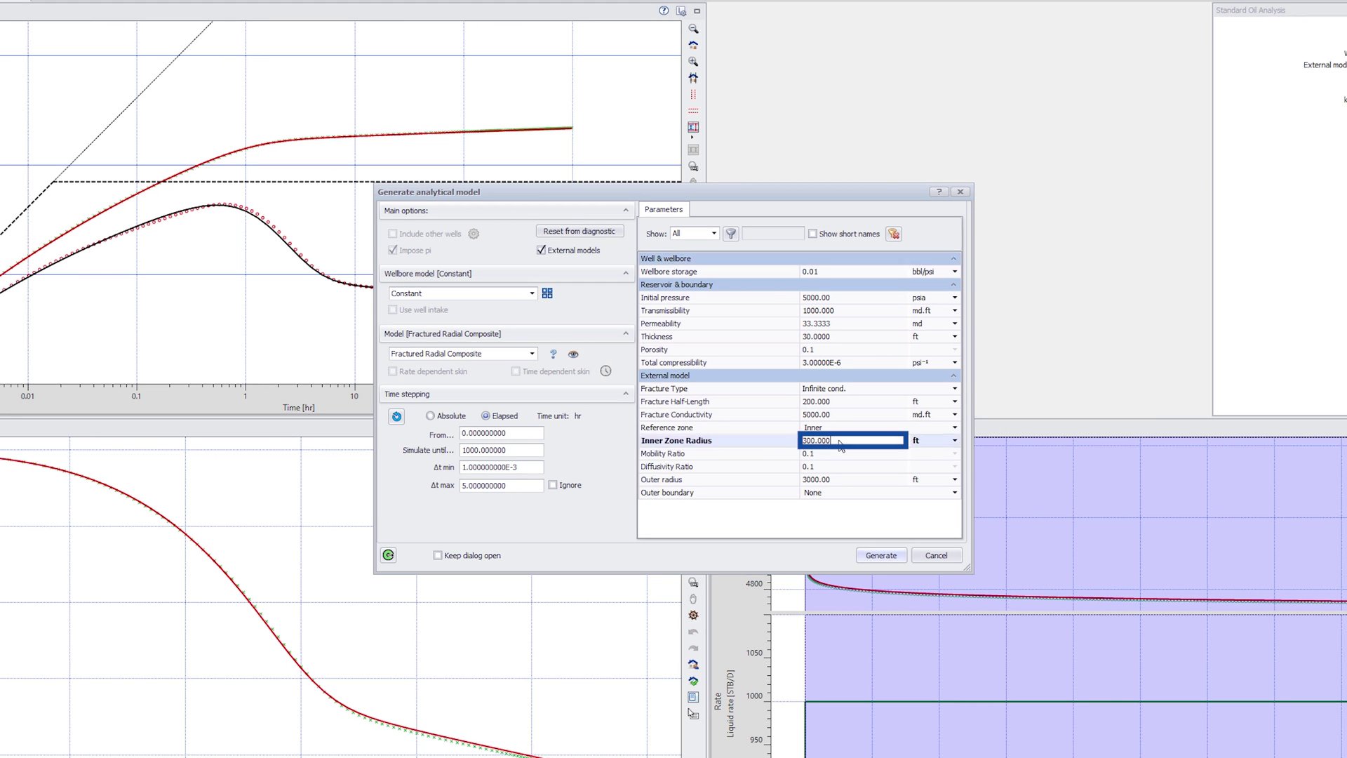
pyautogui.moveTo(840, 444); pyautogui.dragTo(797, 441)
pyautogui.write('100')
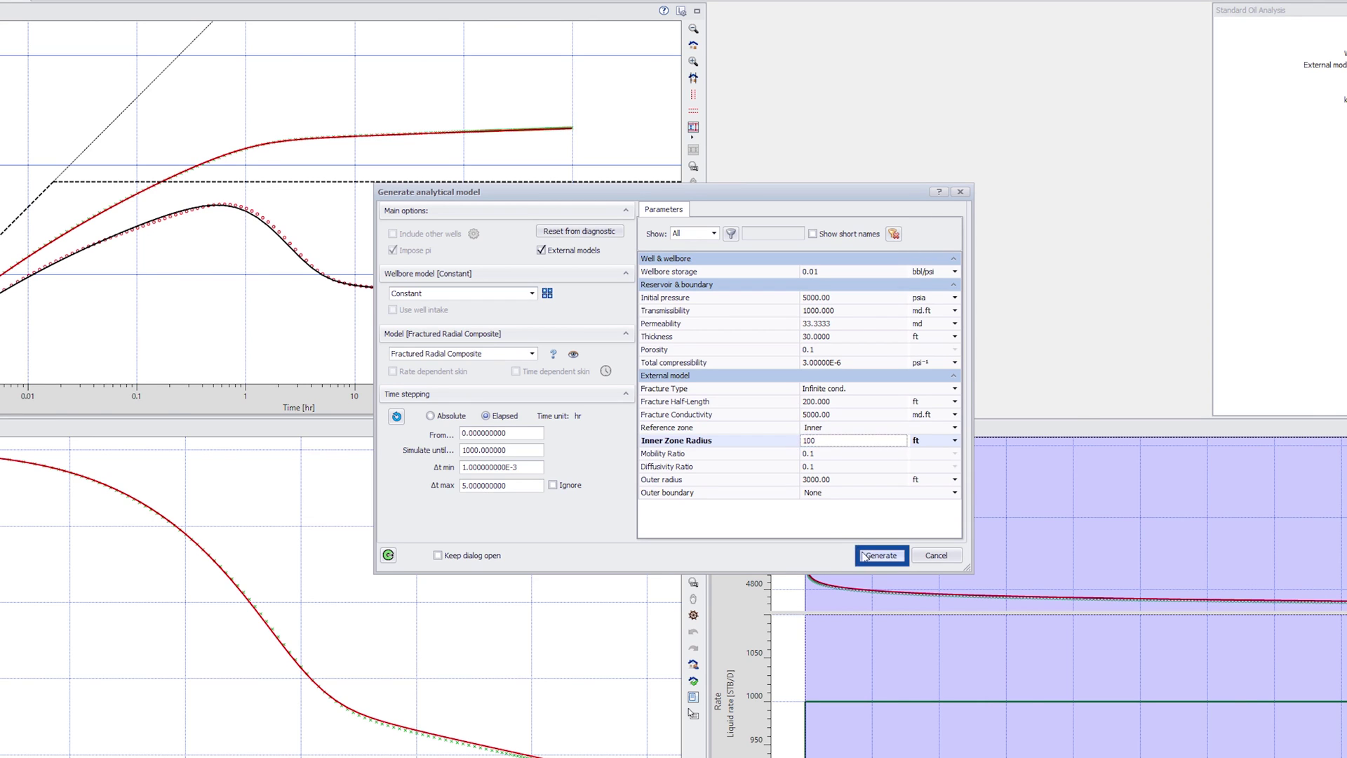
pyautogui.click(882, 555)
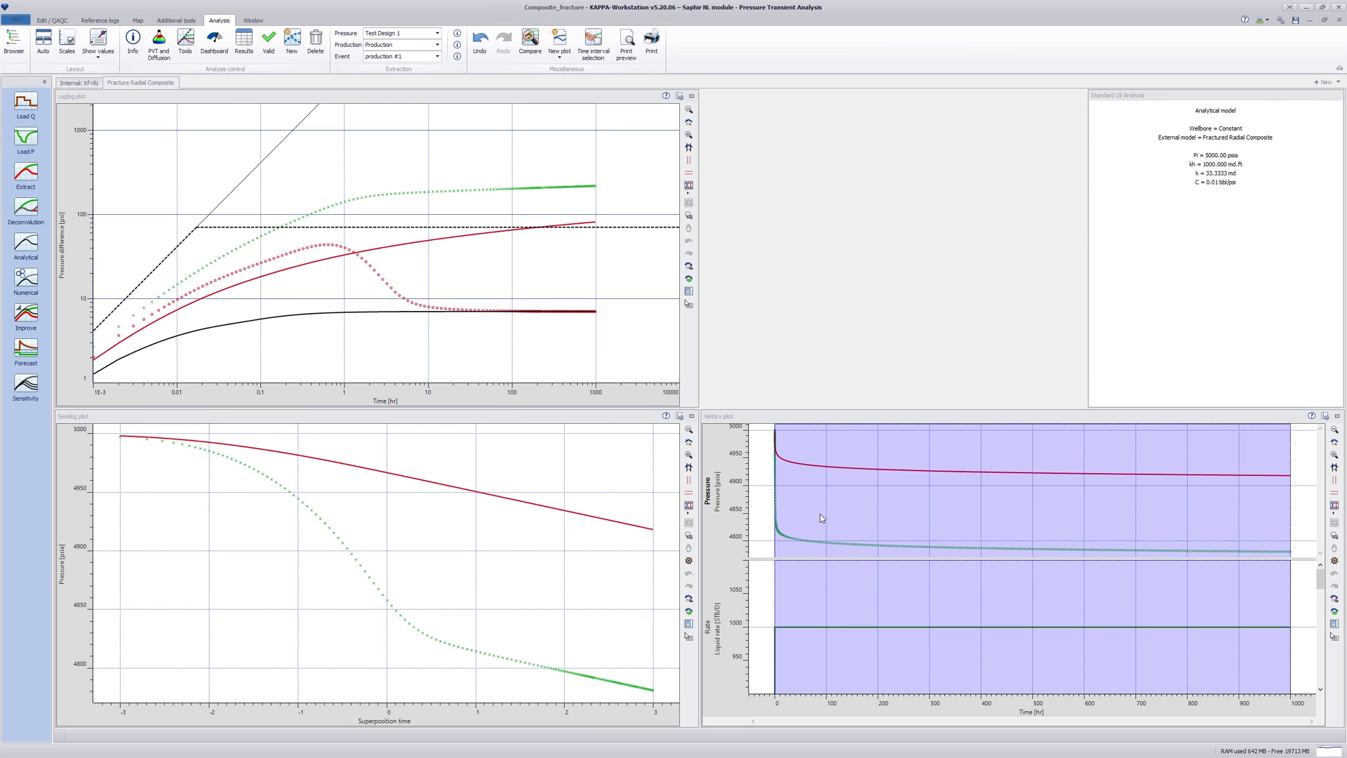
# Run a sensitivity study on Ri with a maximum of 300 ft
pyautogui.click(26, 381)
pyautogui.click(452, 367)
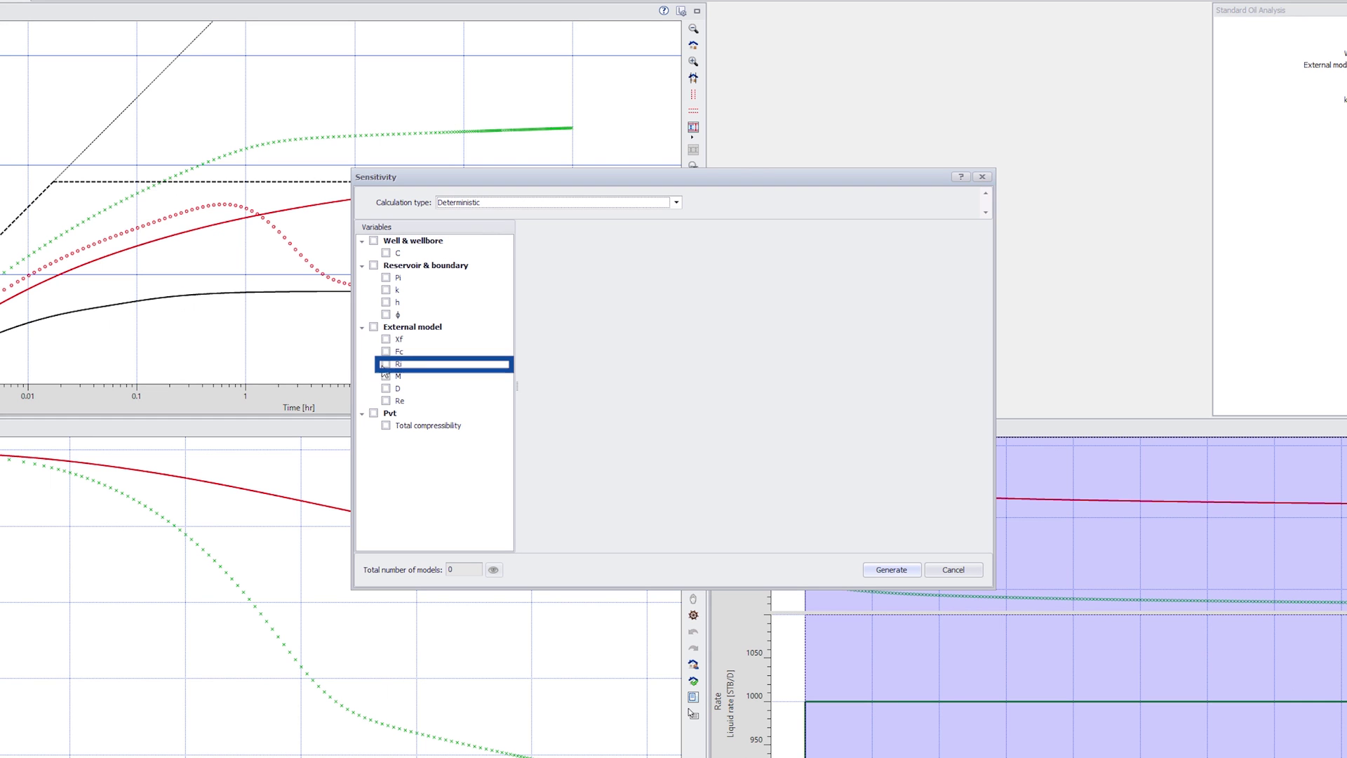
pyautogui.click(604, 365)
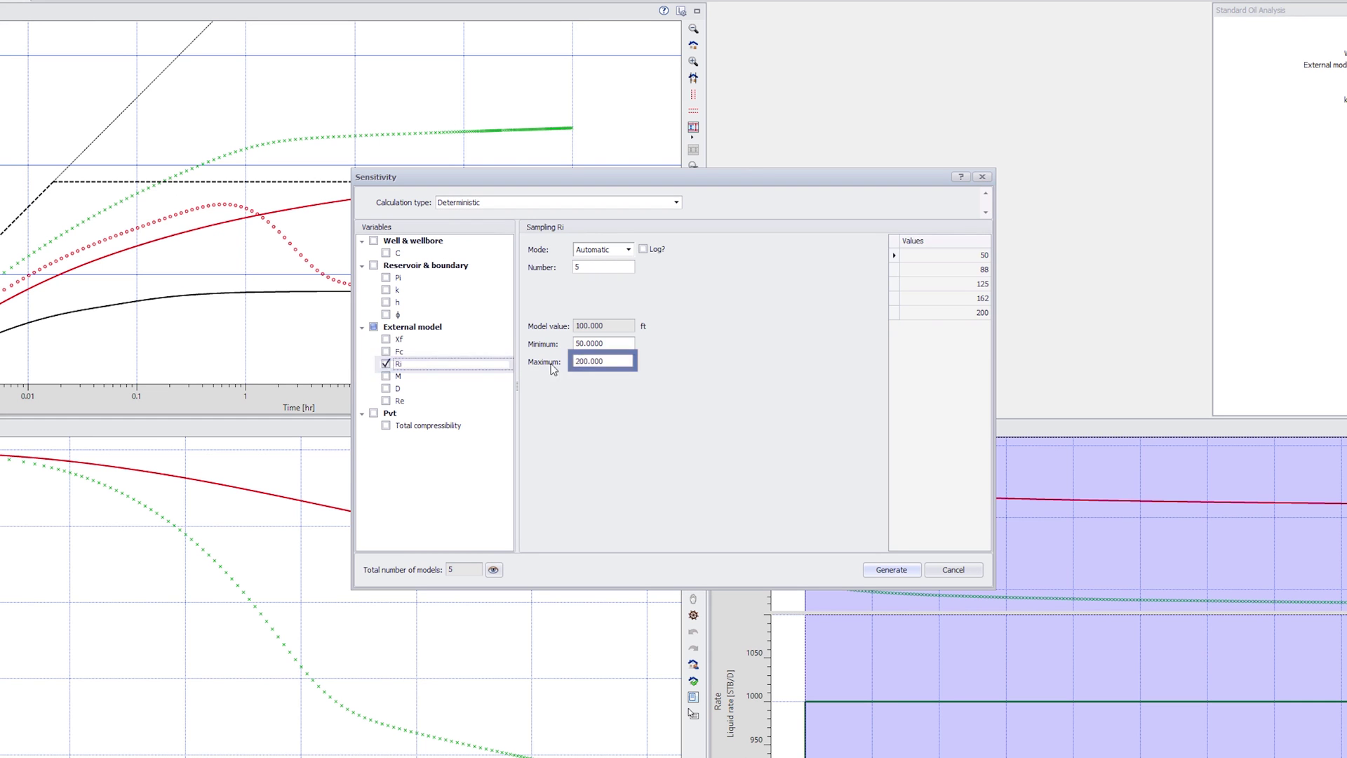
pyautogui.hotkey('ctrl', 'a')
pyautogui.write('300')
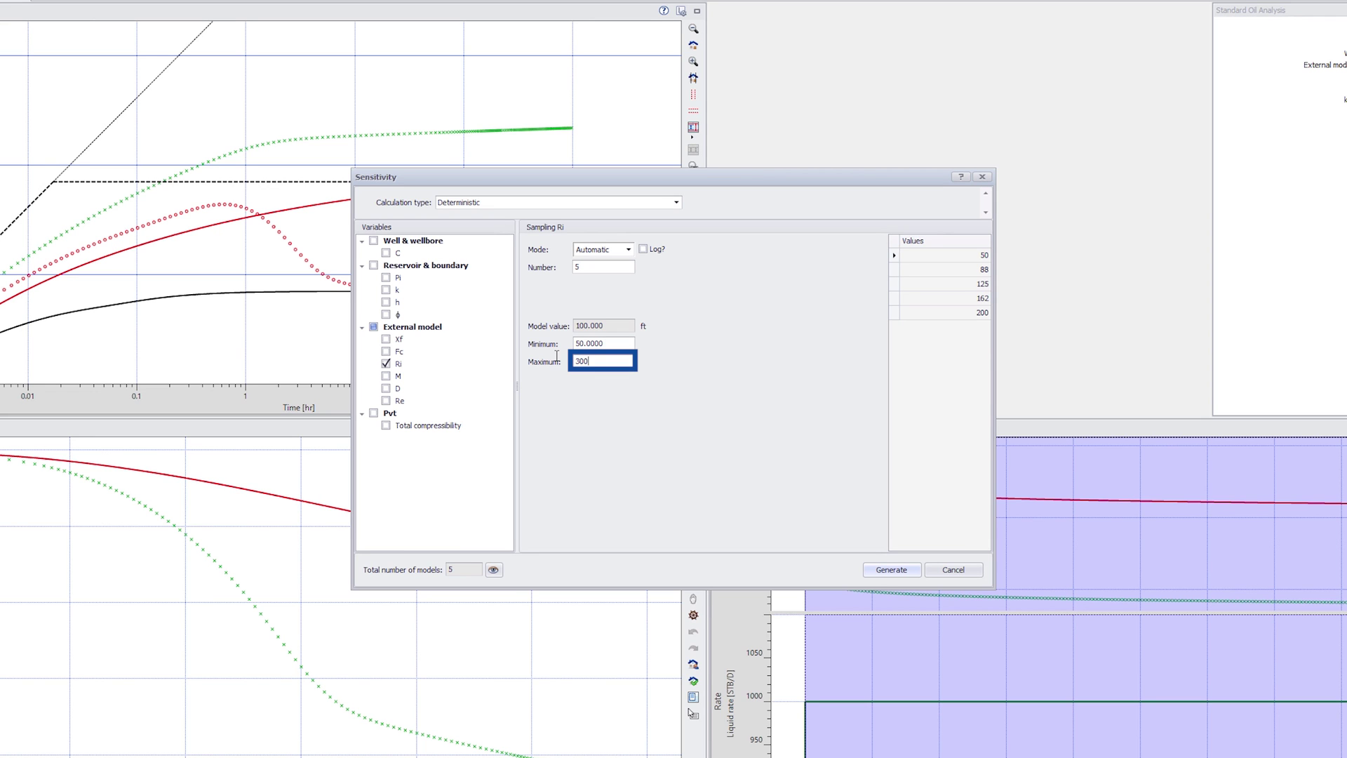
pyautogui.click(891, 569)
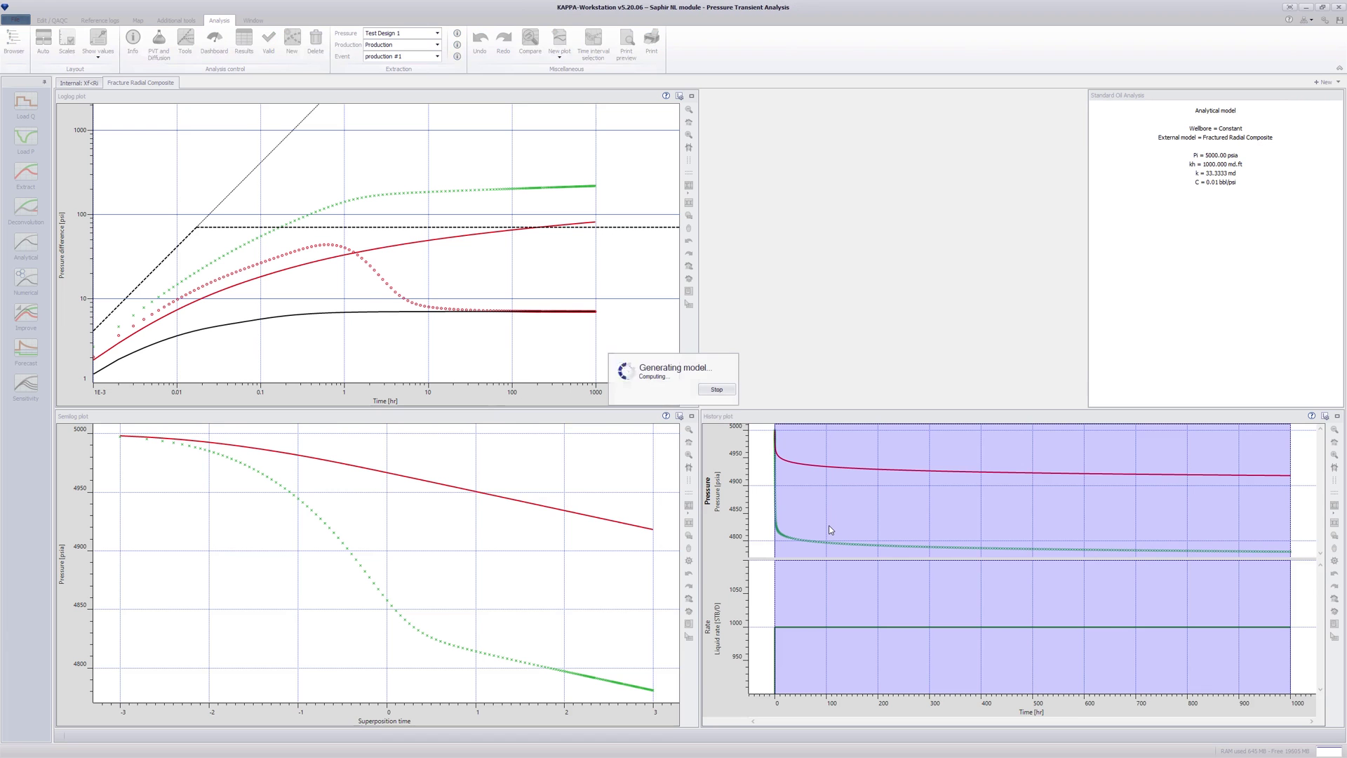
# Show the legend on the sensitivity loglog plot and restore it beside the other plots
pyautogui.doubleClick(993, 420)
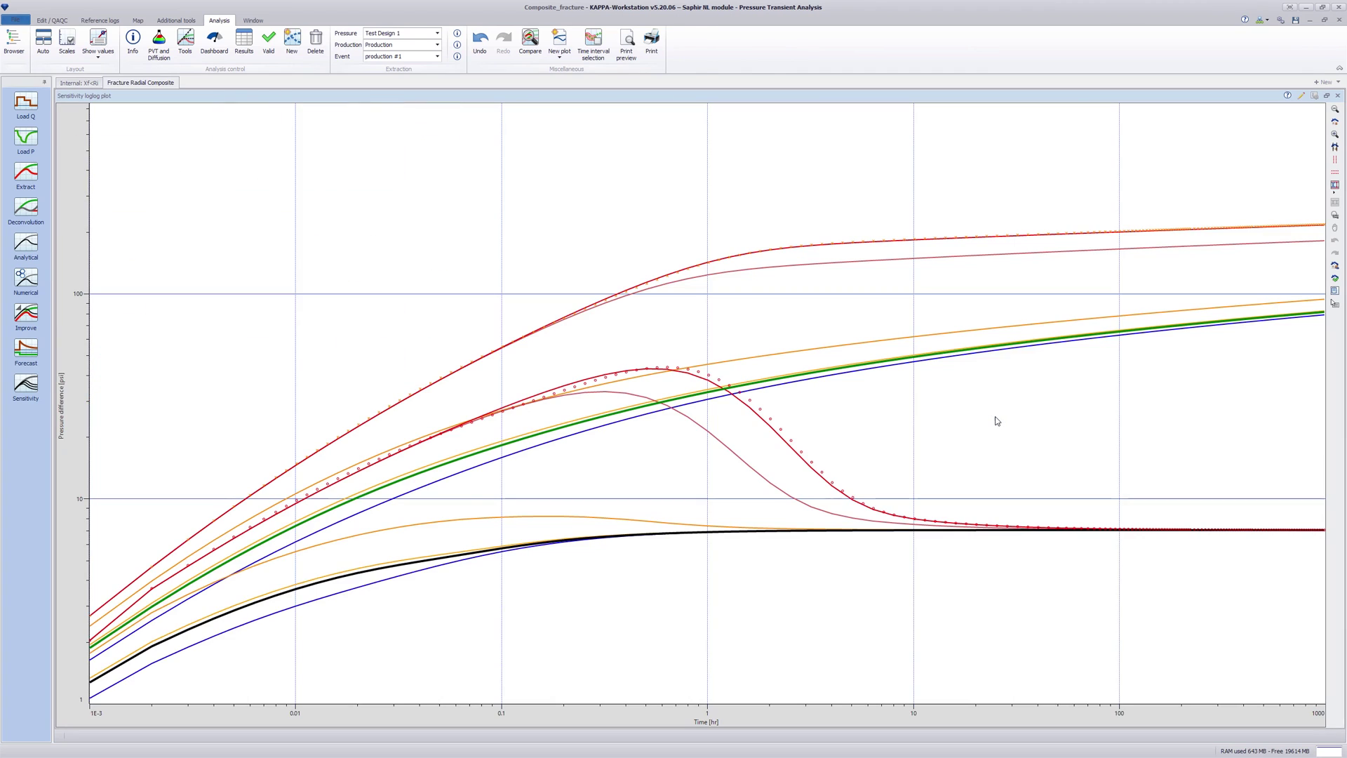
pyautogui.rightClick(996, 420)
pyautogui.click(1023, 423)
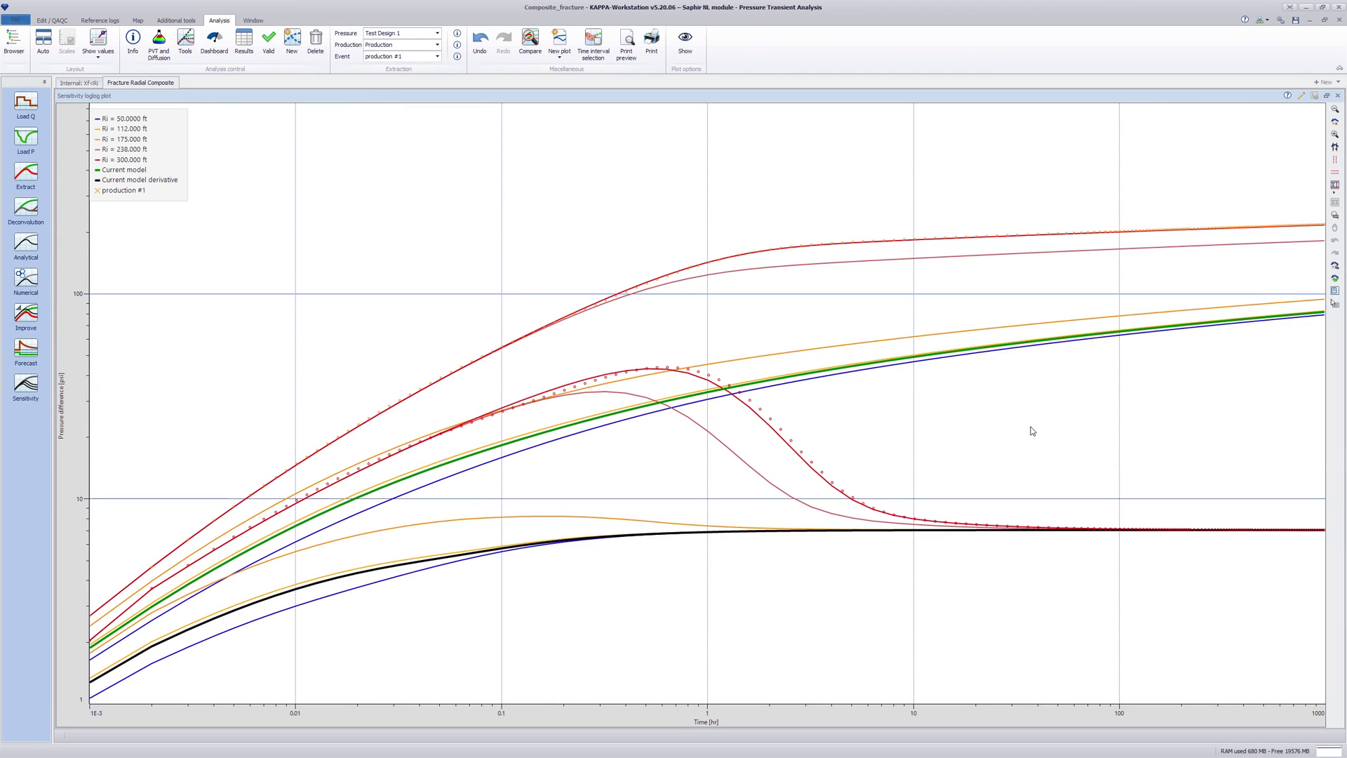
pyautogui.doubleClick(995, 97)
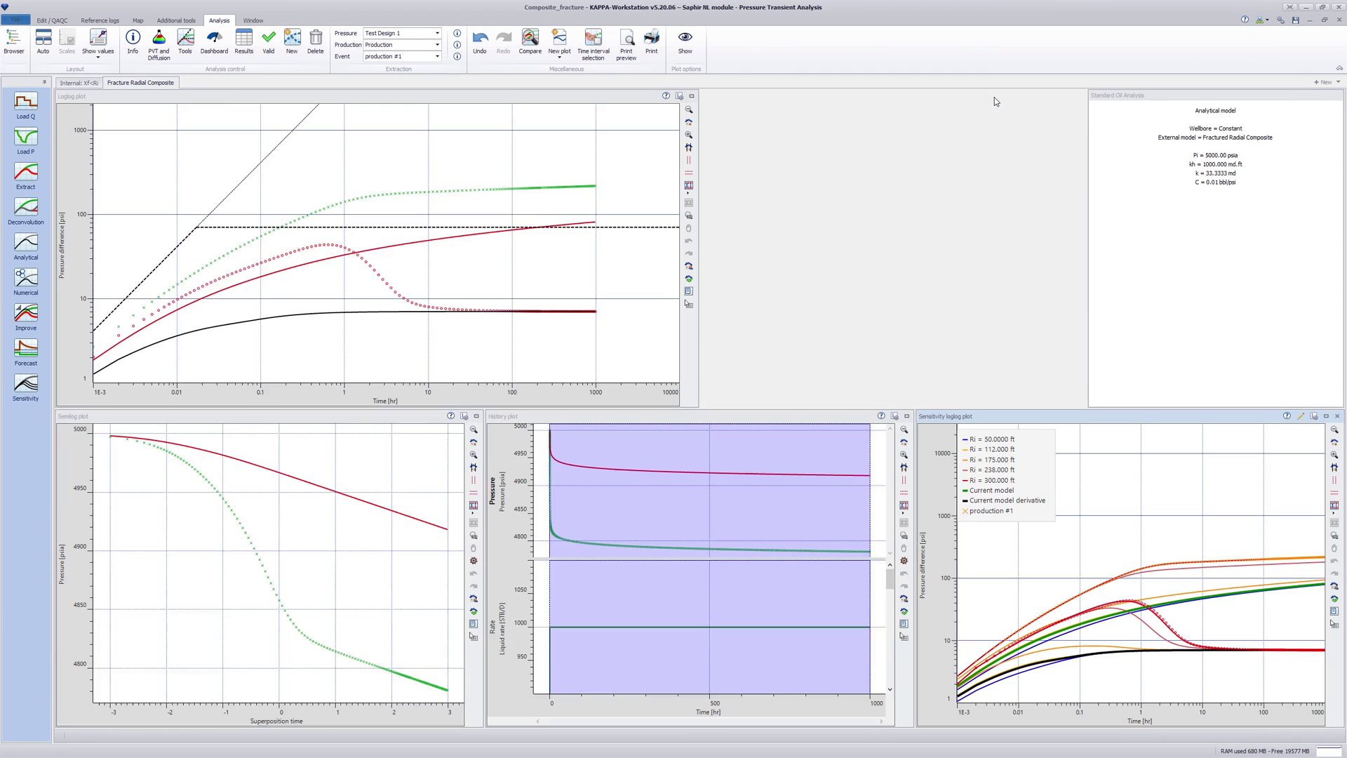